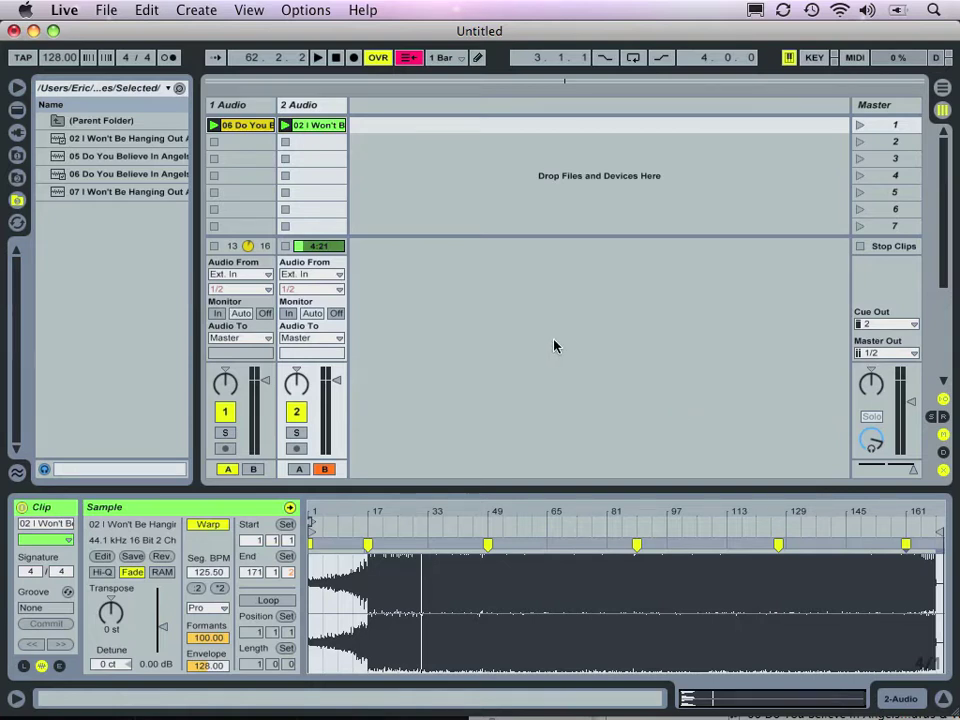
Step: Show the Live Devices browser and collapse the Simple Delay and Filter Delay preset folders
key(super+alt+l)
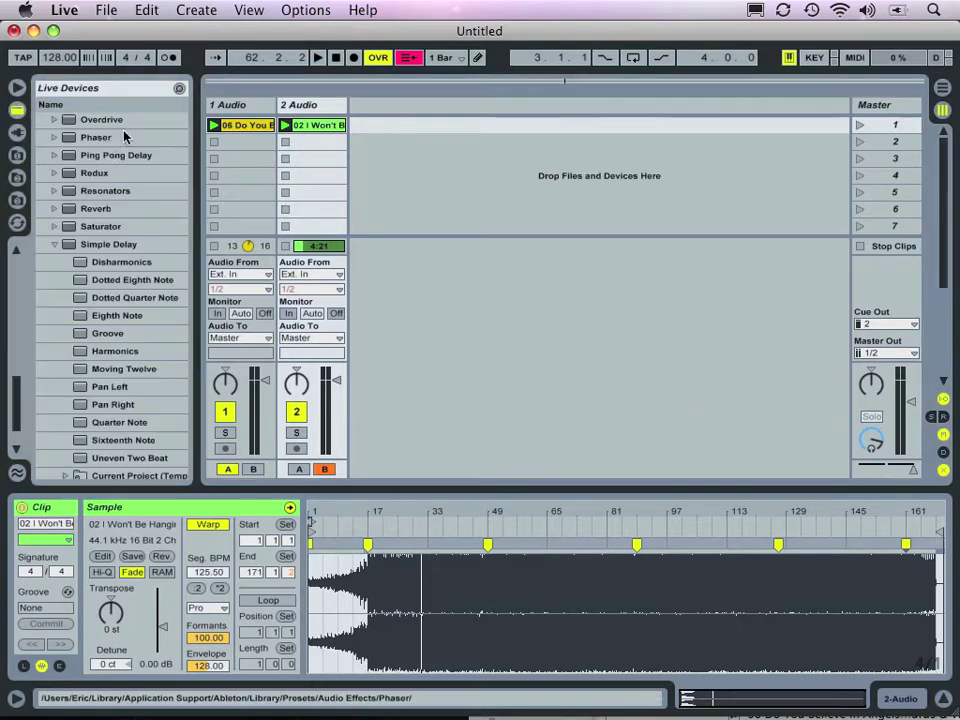
click(55, 244)
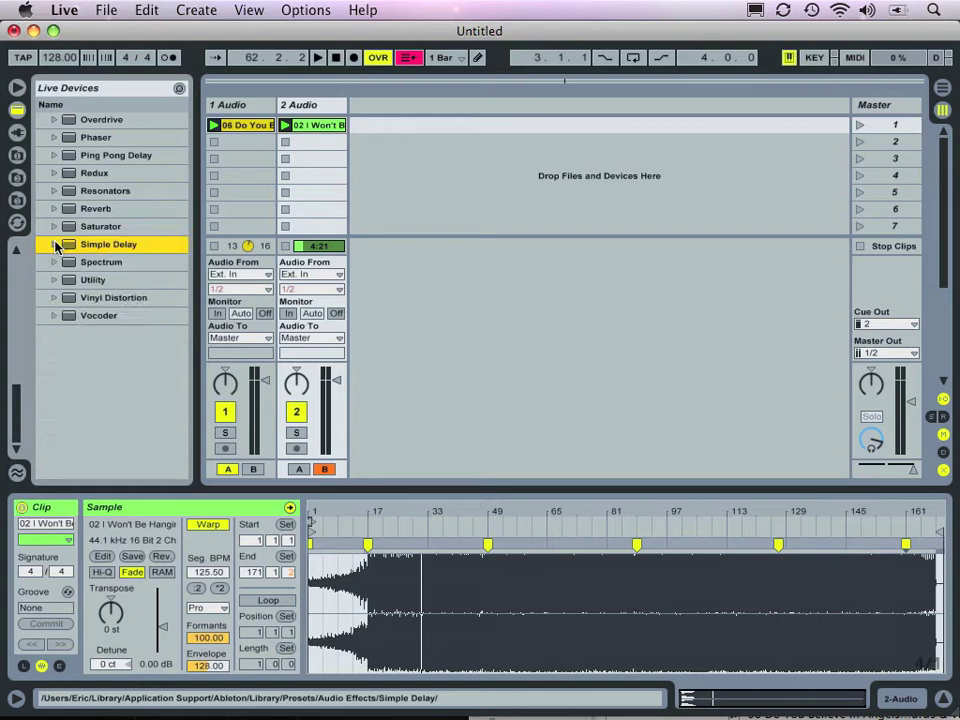
scroll(80, 237, up, 5)
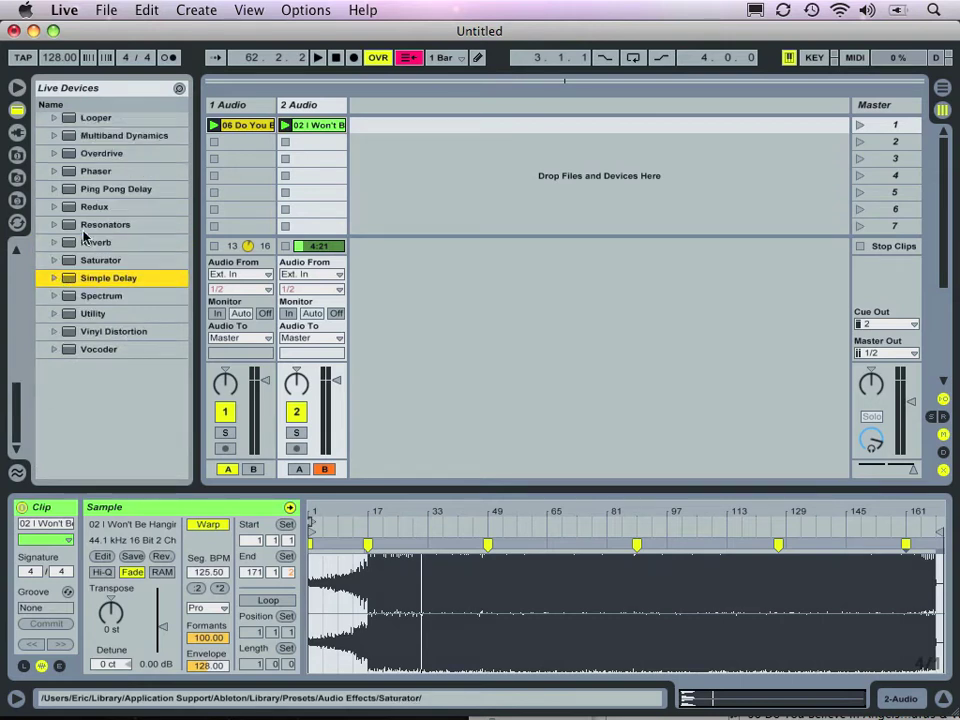
scroll(83, 237, up, 10)
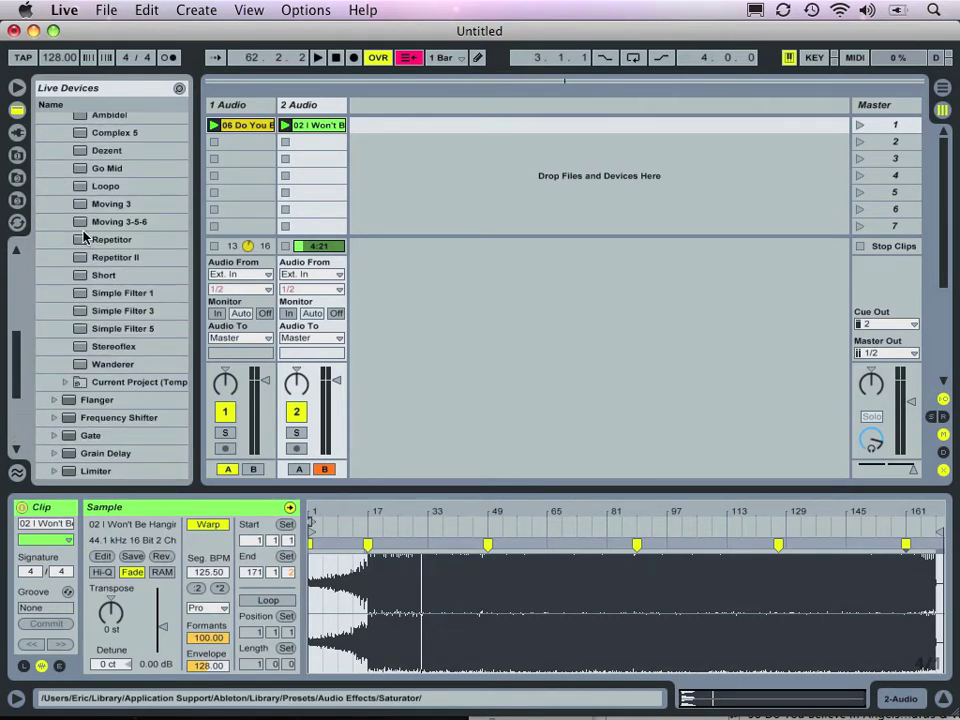
scroll(83, 237, up, 3)
click(55, 299)
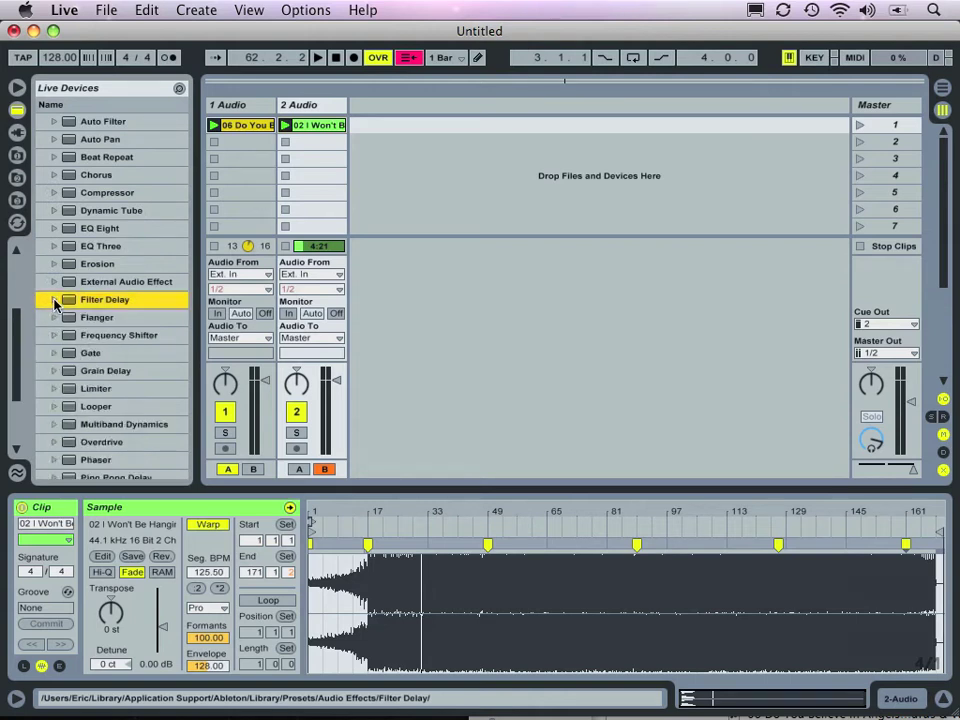
Step: Add the EQ Three audio effect to the 1 Audio track
click(55, 247)
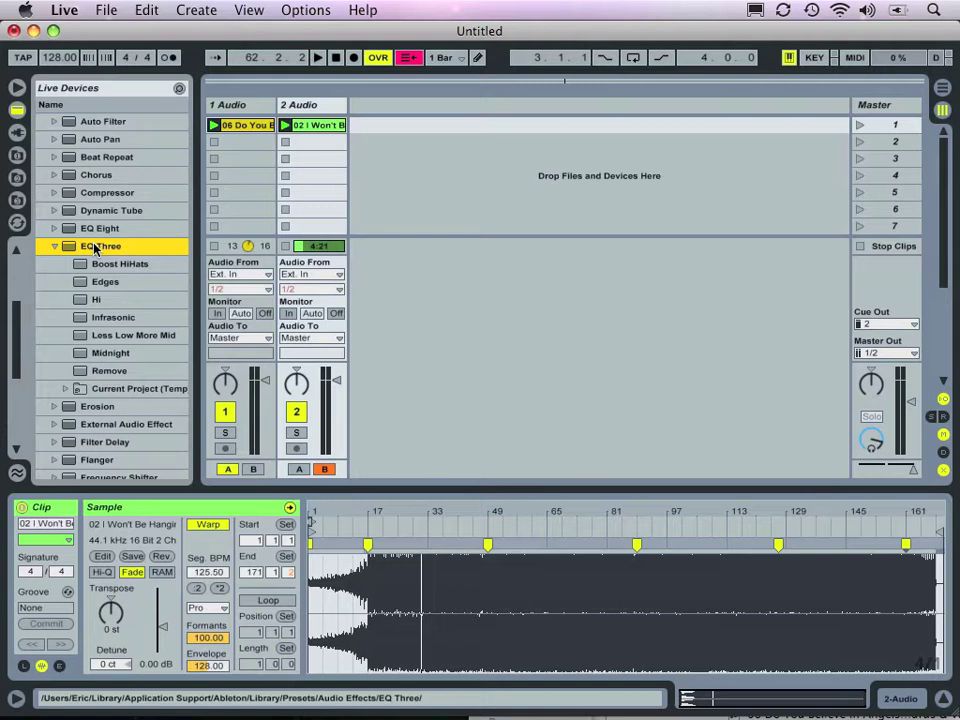
drag(94, 249, 209, 229)
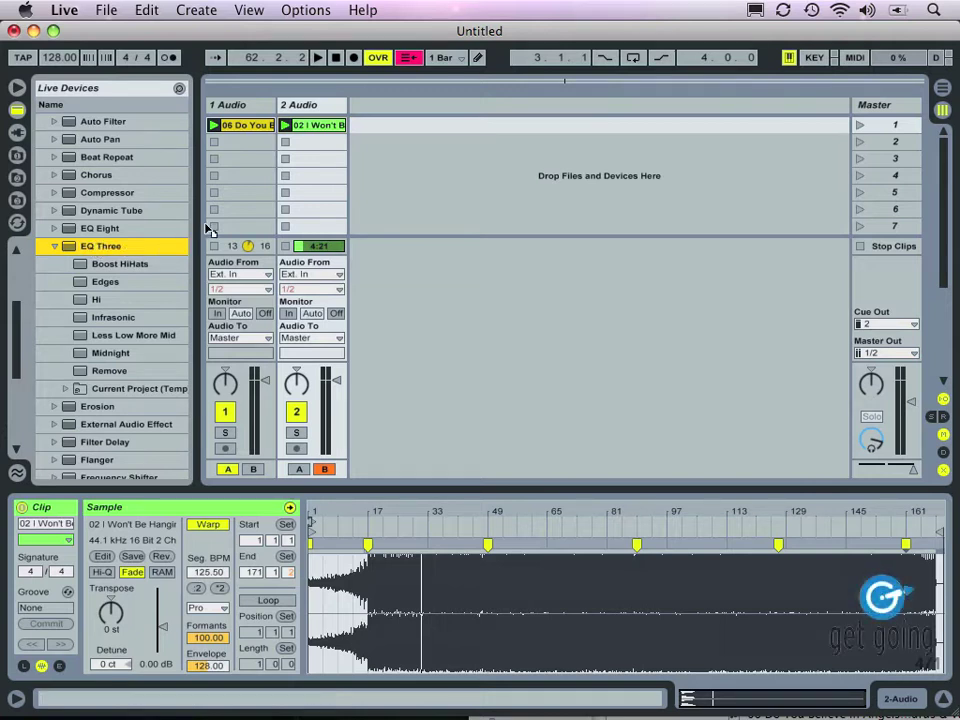
click(252, 110)
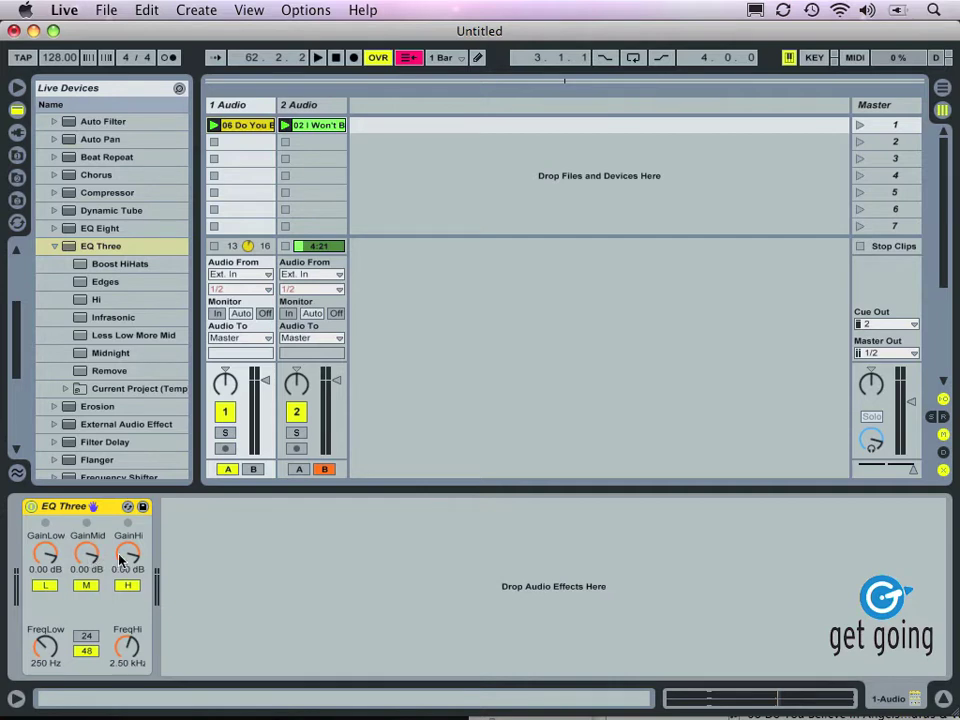
Step: Play the set and audition EQ Three by switching its low and mid bands off and back on
key(space)
click(44, 587)
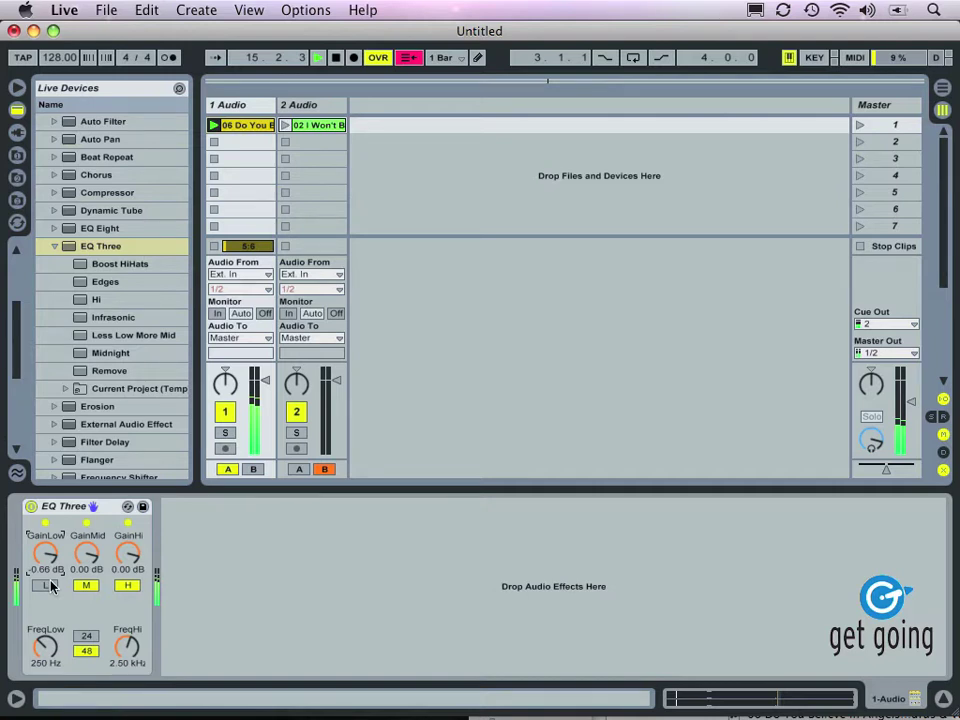
click(44, 586)
click(86, 586)
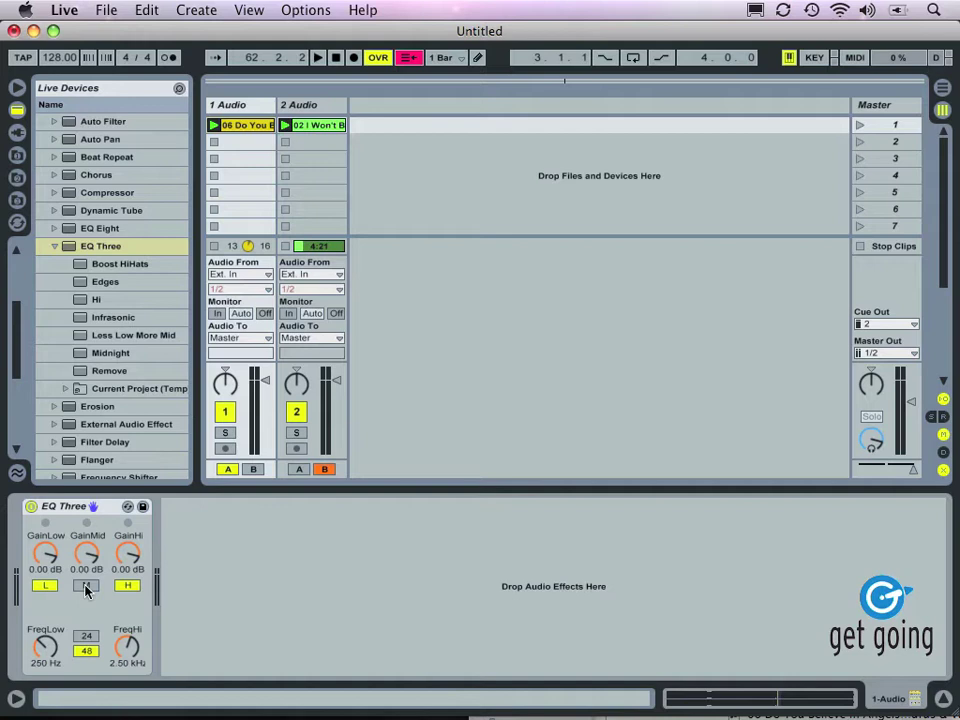
click(86, 586)
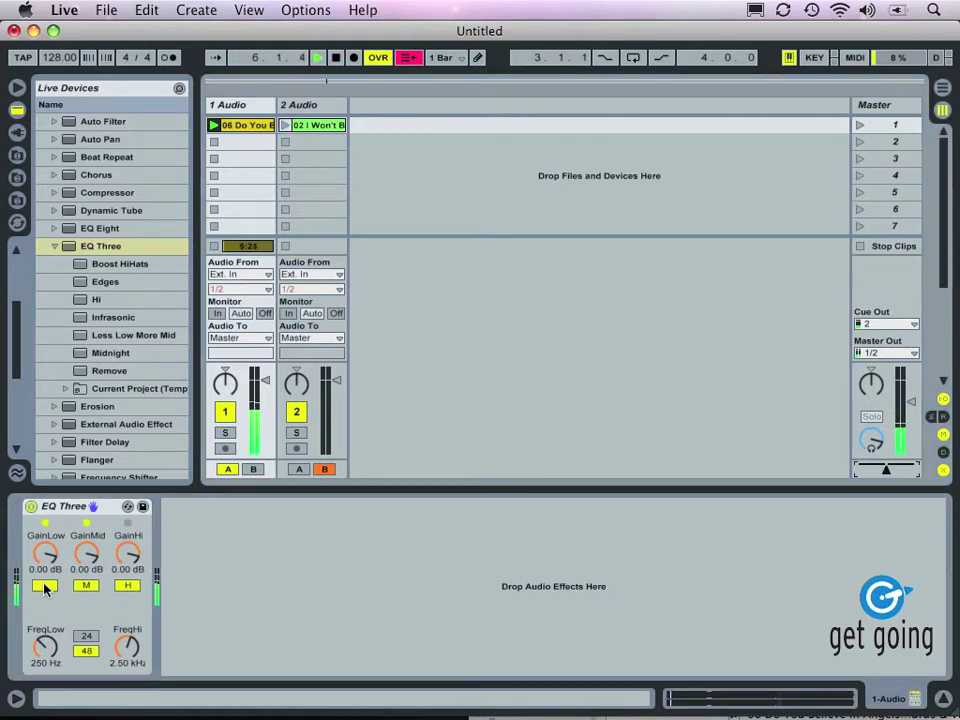
Step: Set EQ Three's low gain to -0.66 dB, muting the low band for comparison and re-enabling it
drag(45, 555, 45, 584)
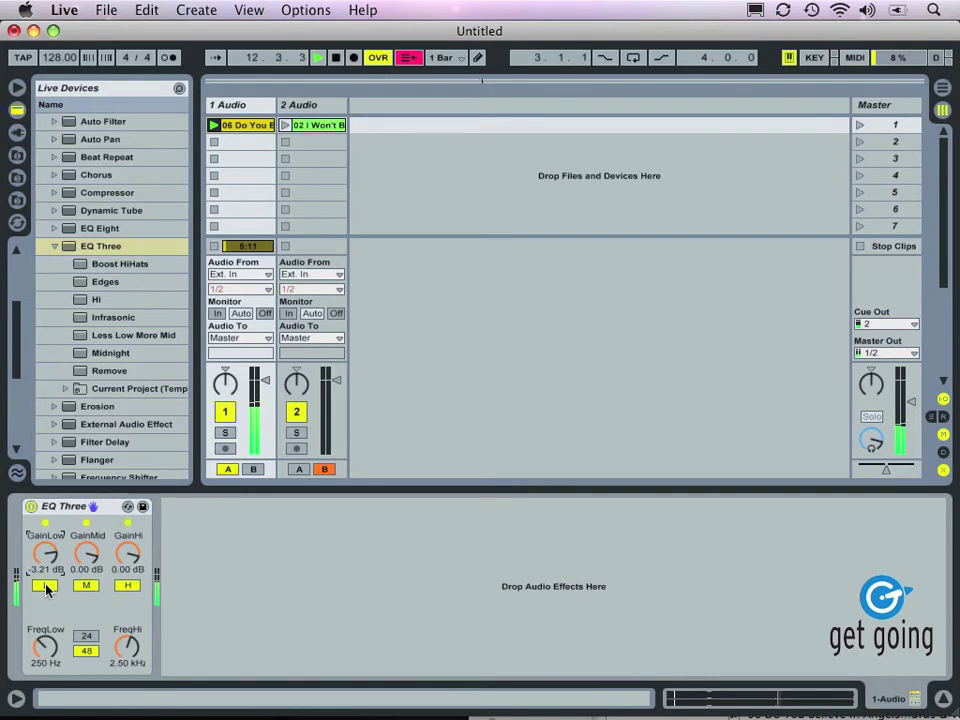
click(45, 587)
drag(48, 562, 48, 554)
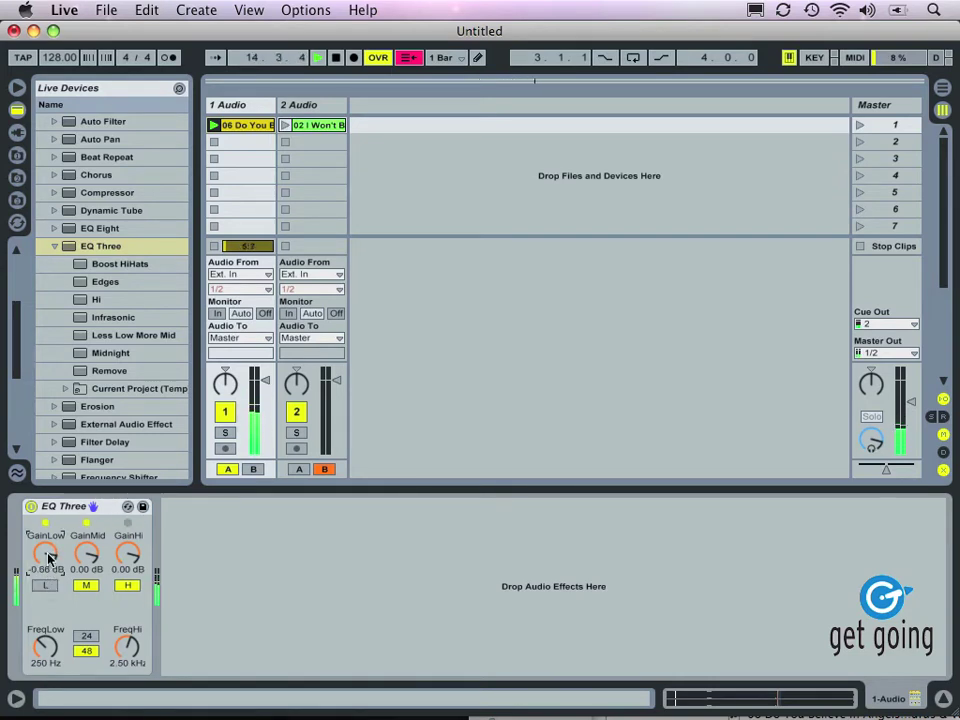
click(52, 587)
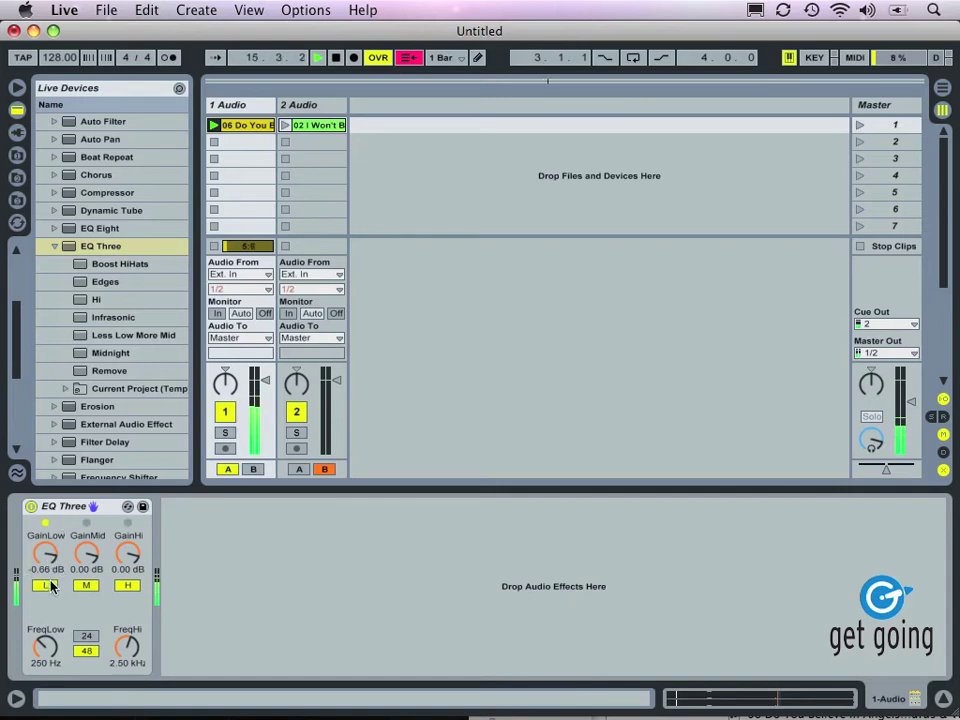
Step: Set EQ Three's high gain to 0.61 dB and its high frequency to 5.95 kHz, leaving the high band enabled
click(129, 588)
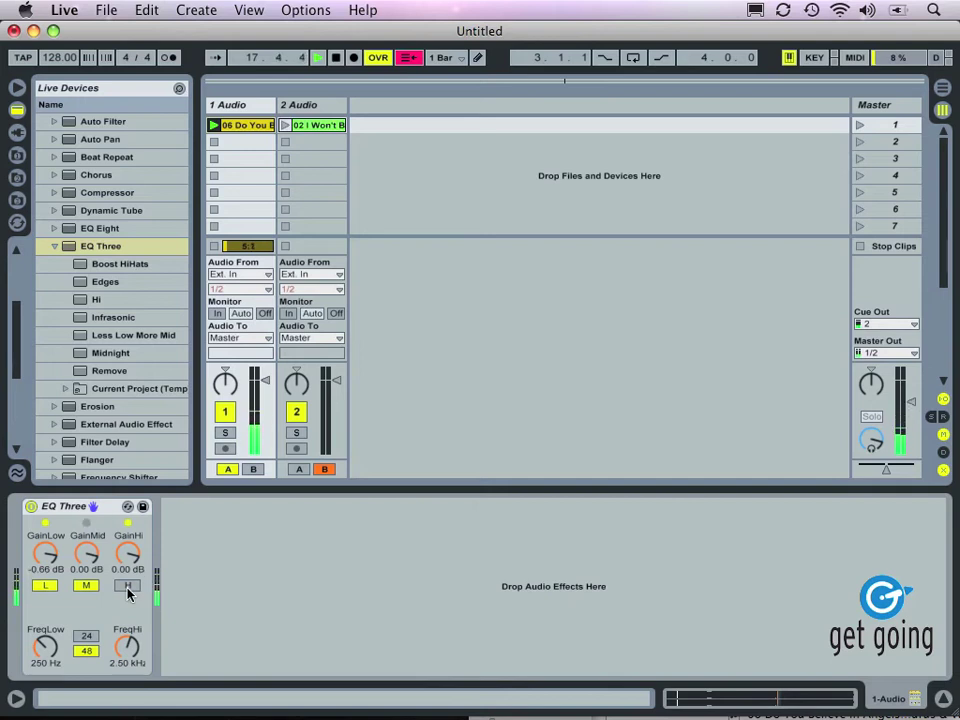
click(128, 588)
mouse_move(128, 553)
mouse_down()
mouse_move(128, 614)
mouse_move(128, 576)
mouse_up()
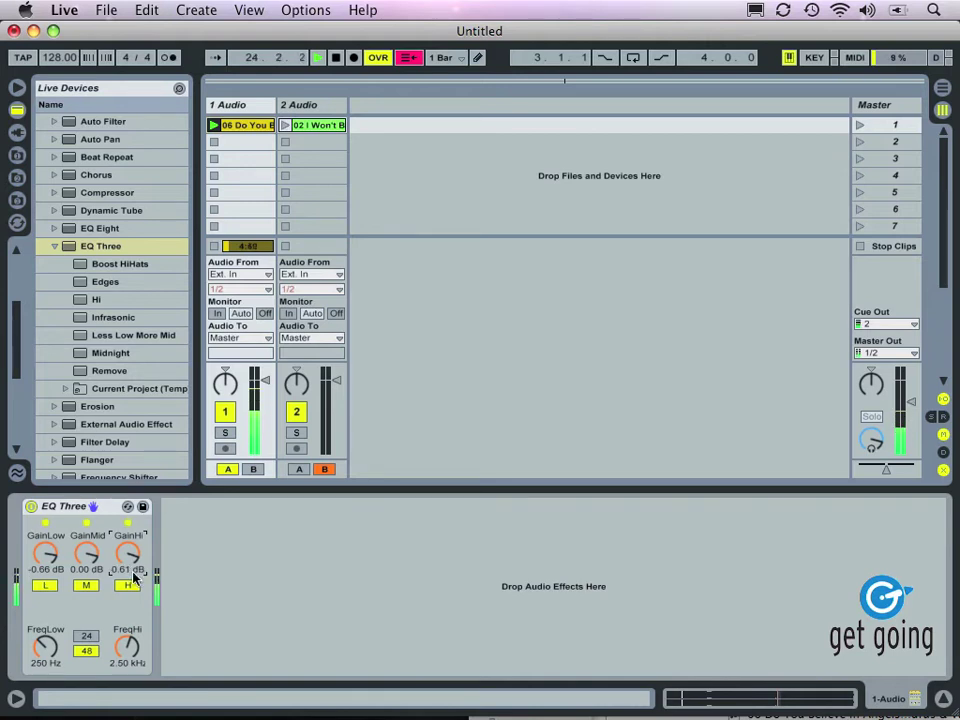
click(127, 587)
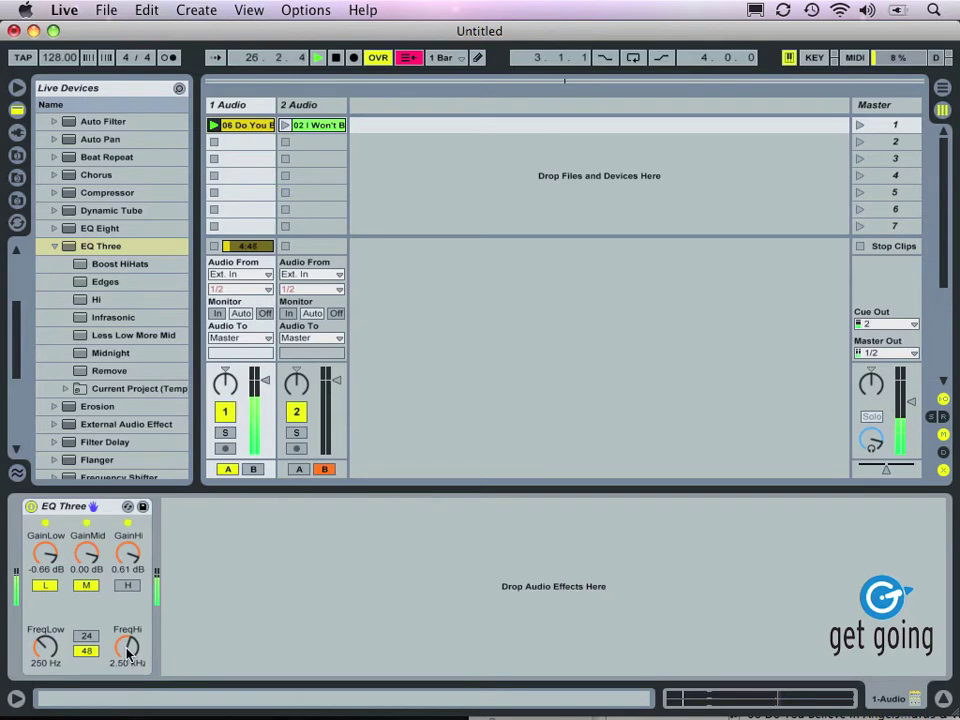
mouse_move(127, 646)
mouse_down()
mouse_move(127, 596)
mouse_move(127, 653)
mouse_move(127, 631)
mouse_up()
click(128, 585)
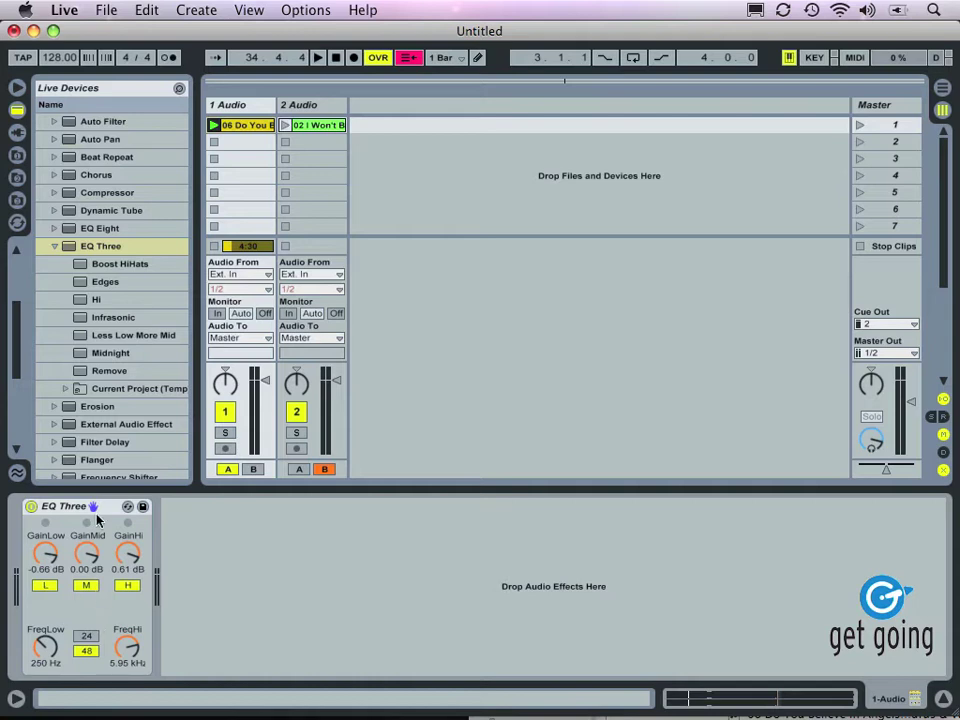
Step: Collapse the EQ Three presets and add the Flanger effect after EQ Three on the 1 Audio track
click(55, 246)
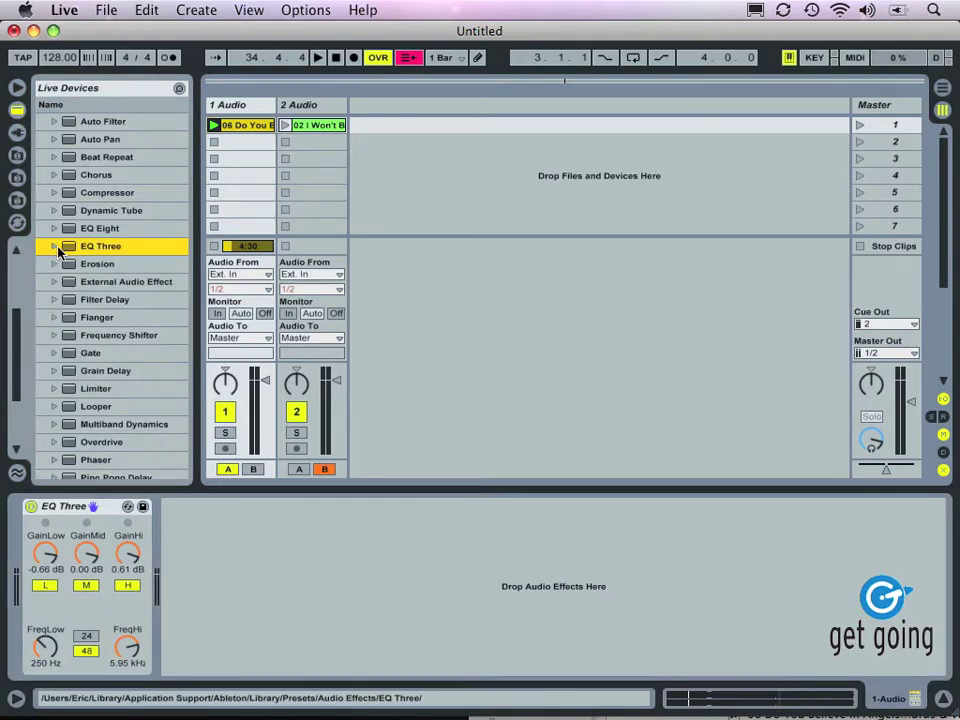
click(70, 320)
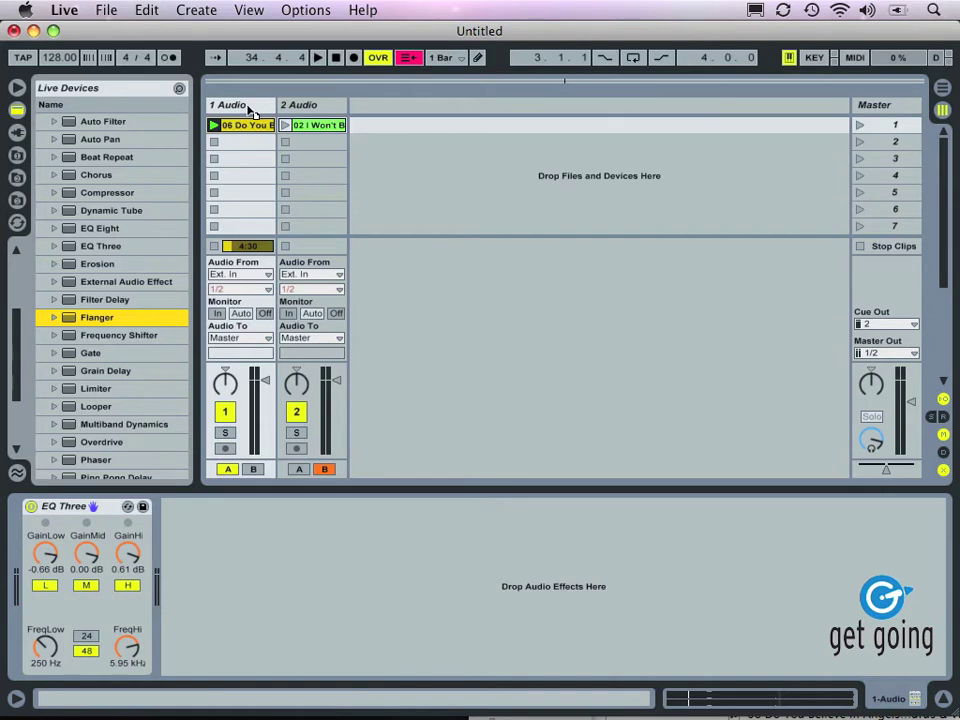
drag(252, 112, 284, 578)
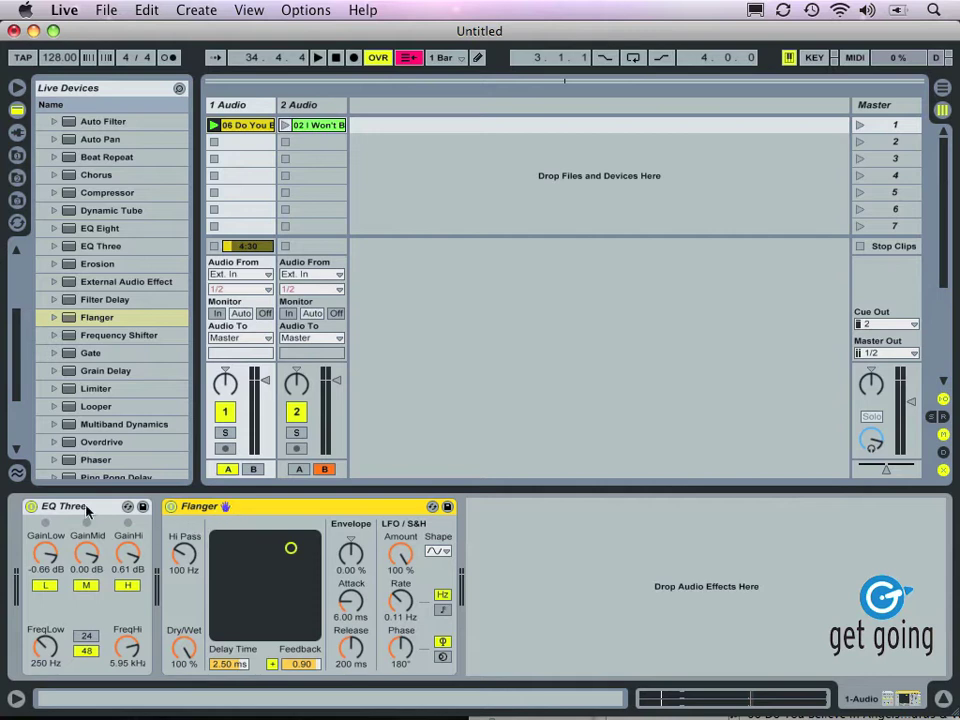
Step: Deactivate EQ Three, test the Flanger's on/off state leaving it active, and start playback
click(31, 507)
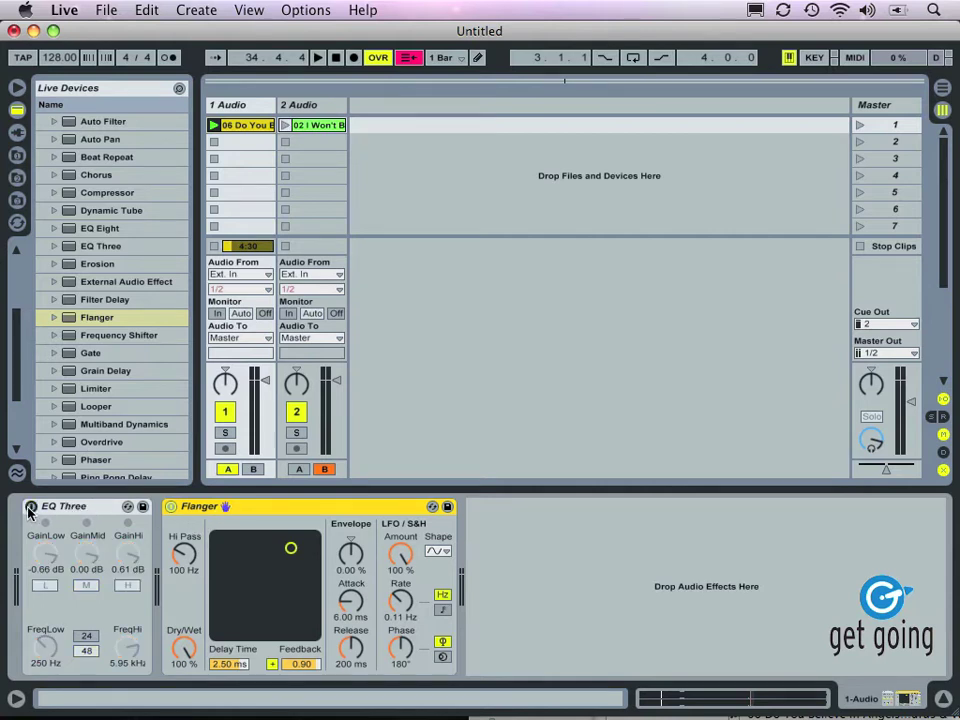
click(171, 507)
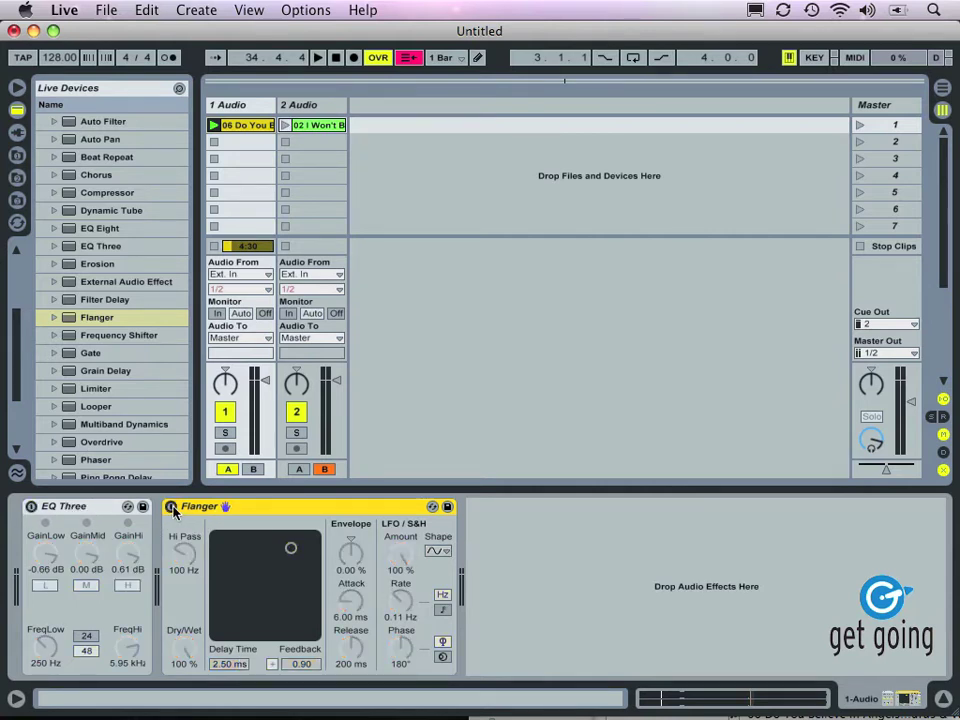
click(171, 507)
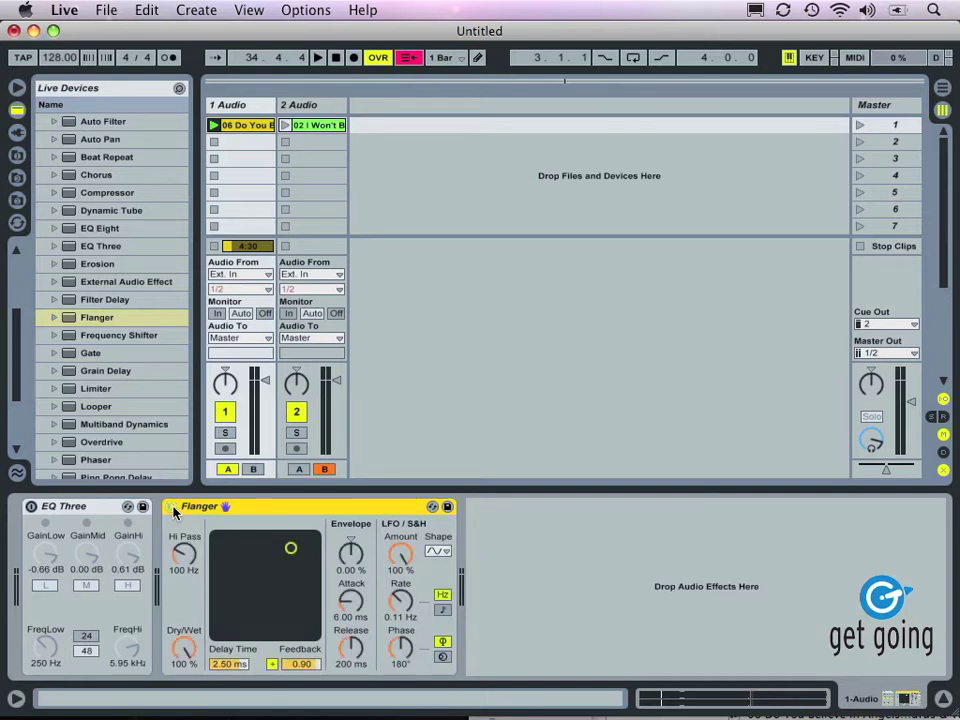
key(space)
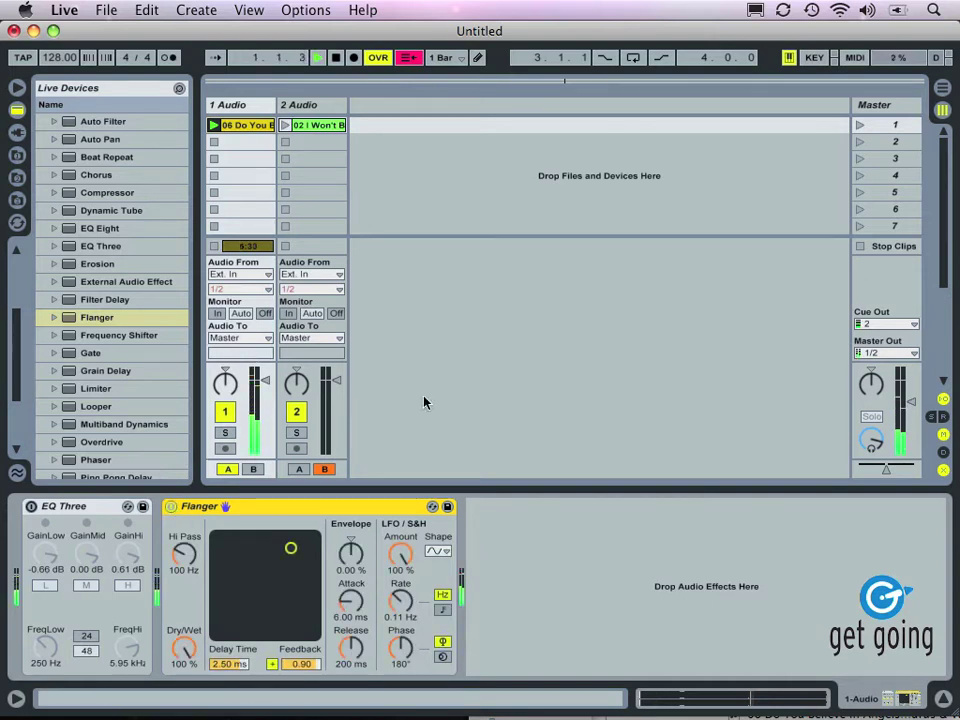
Step: Set the Flanger's delay time to 3.04 ms, feedback to 0.88 and high-pass filter to 96.9 Hz
drag(279, 541, 296, 558)
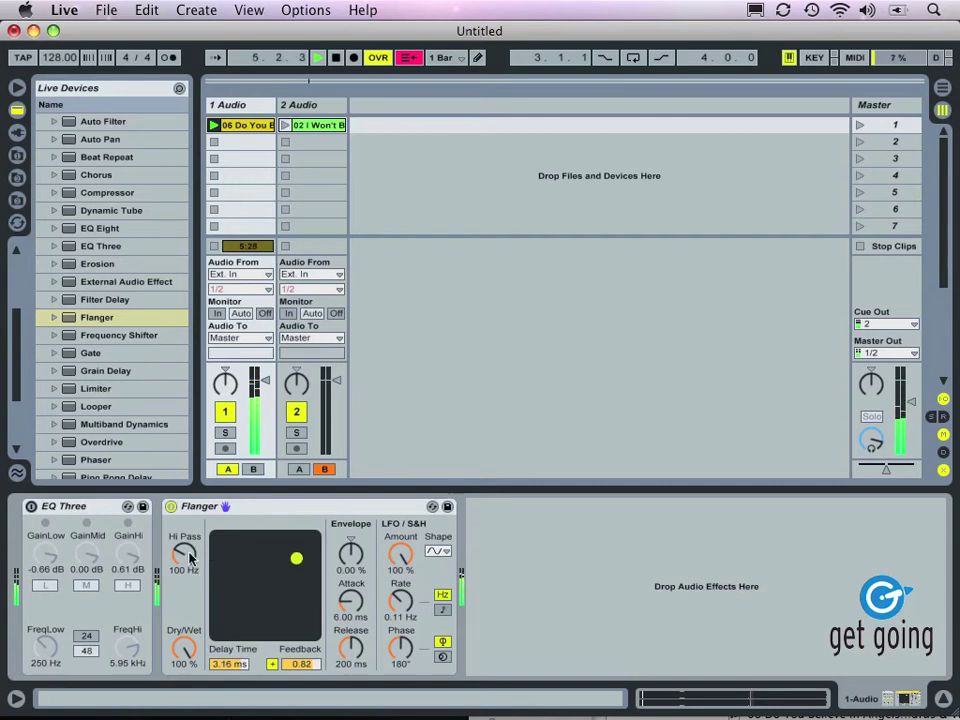
drag(183, 555, 183, 524)
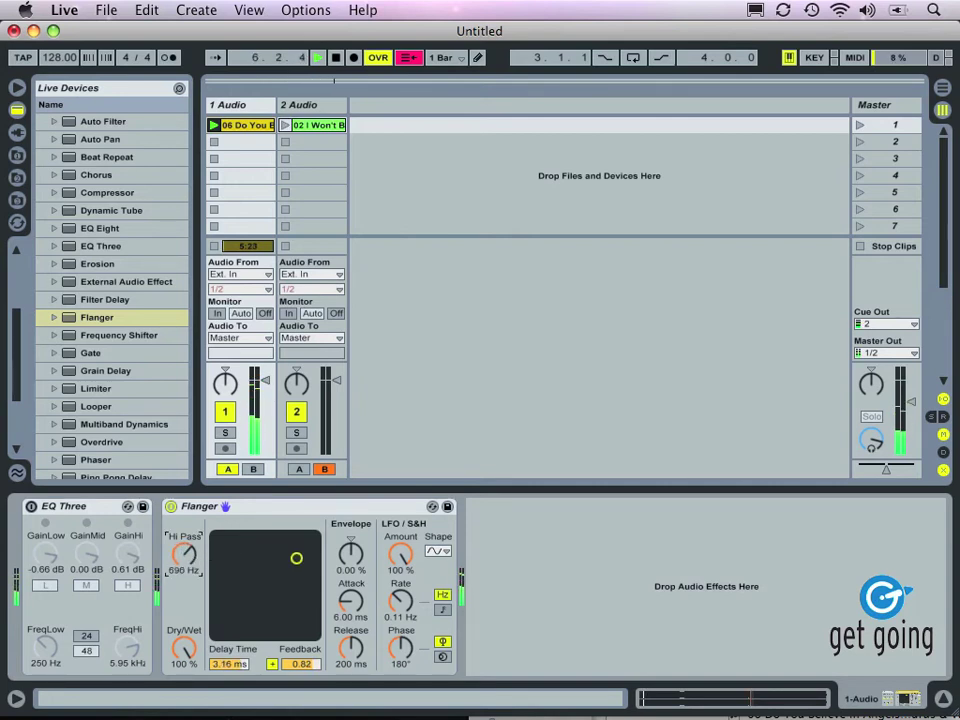
drag(281, 570, 296, 551)
drag(183, 556, 183, 596)
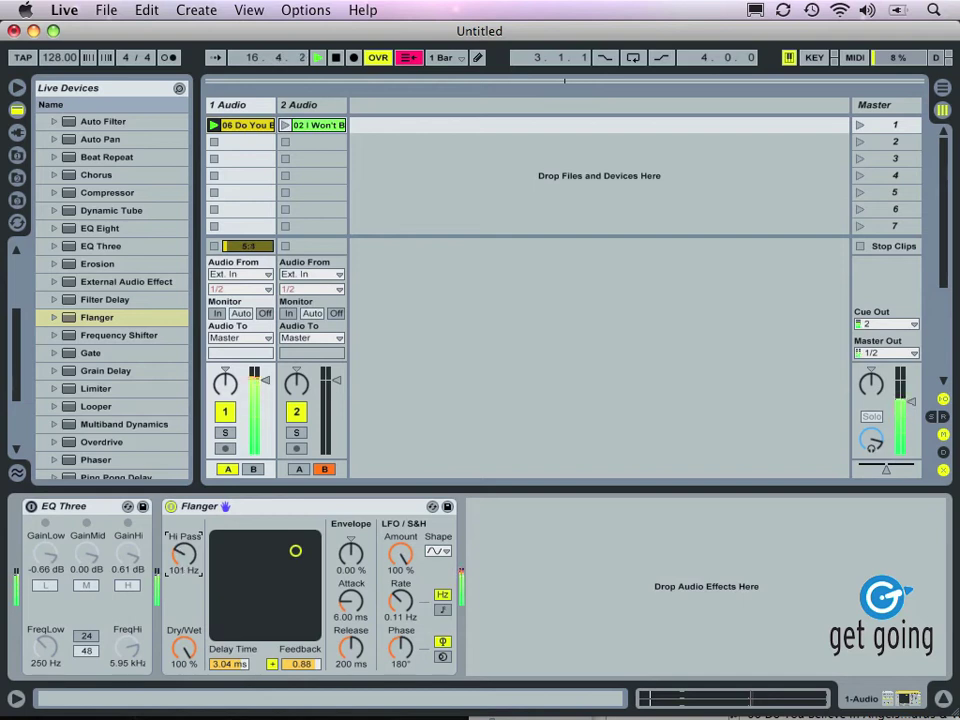
Step: Deactivate the Flanger, keeping EQ Three bypassed as well
click(172, 507)
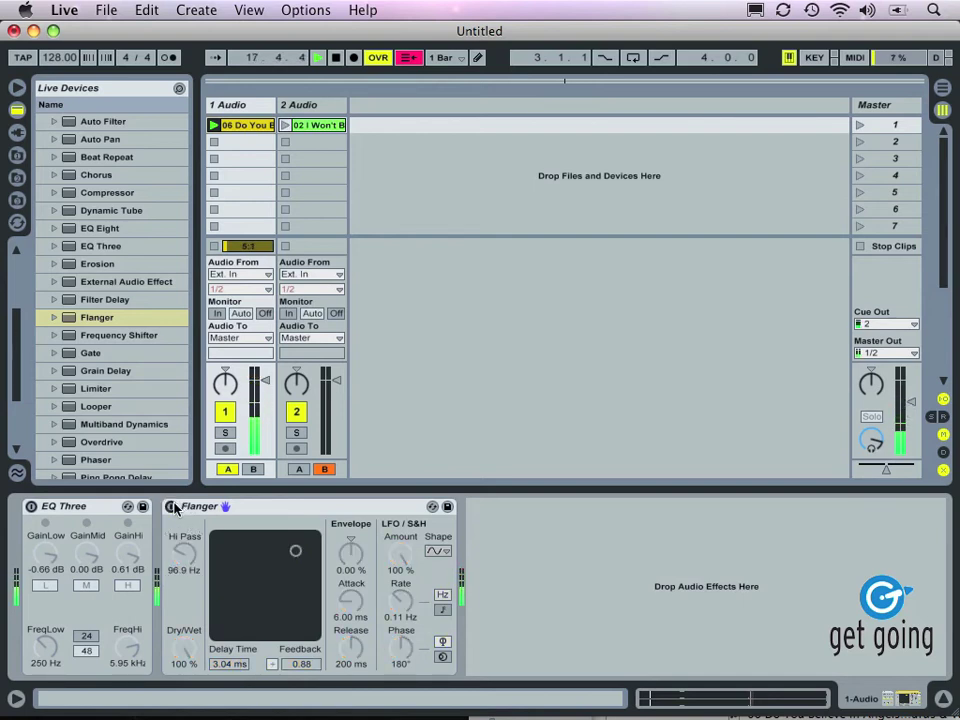
click(31, 506)
key(0)
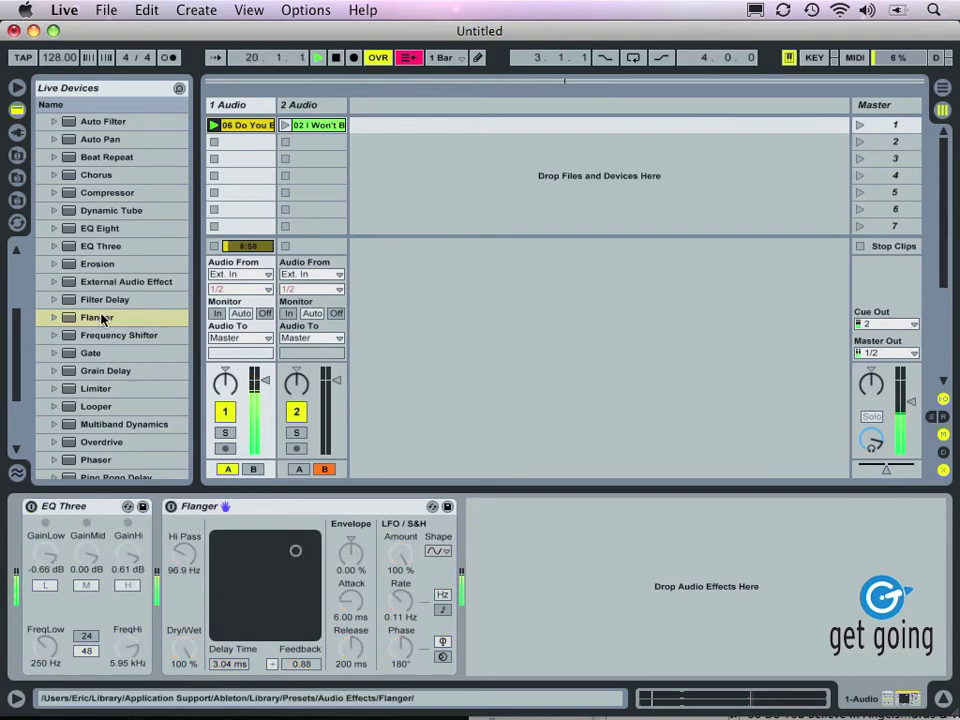
Step: Add the Overdrive effect after the Flanger on the 1 Audio track
click(102, 318)
scroll(100, 318, down, 3)
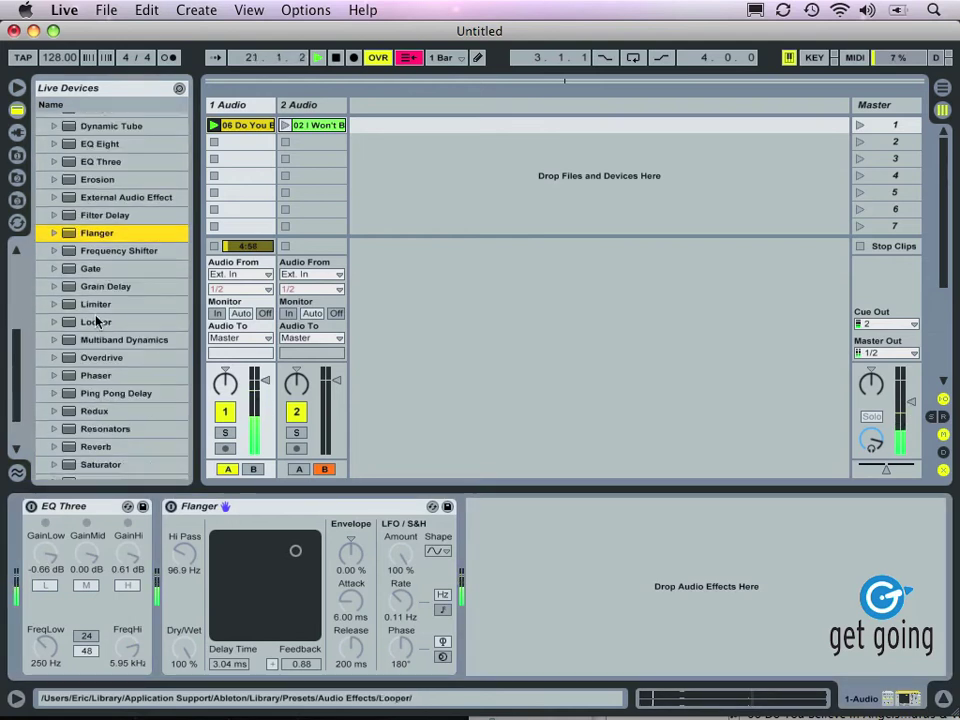
click(101, 357)
drag(101, 357, 518, 543)
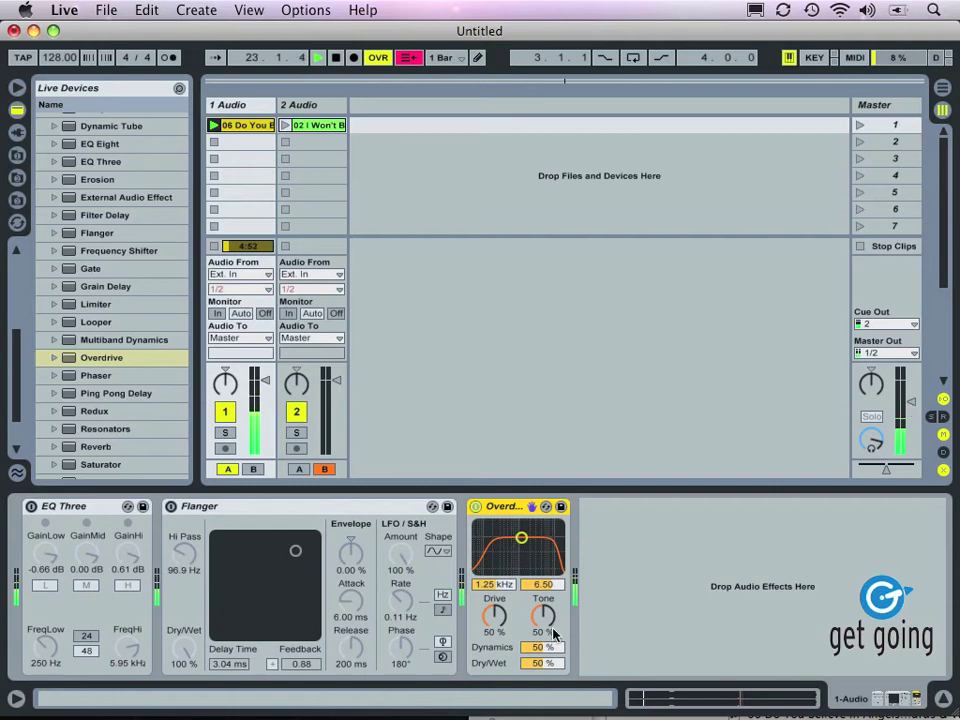
Step: Set the Overdrive's tone to 83% and its drive to 36%
drag(494, 617, 494, 623)
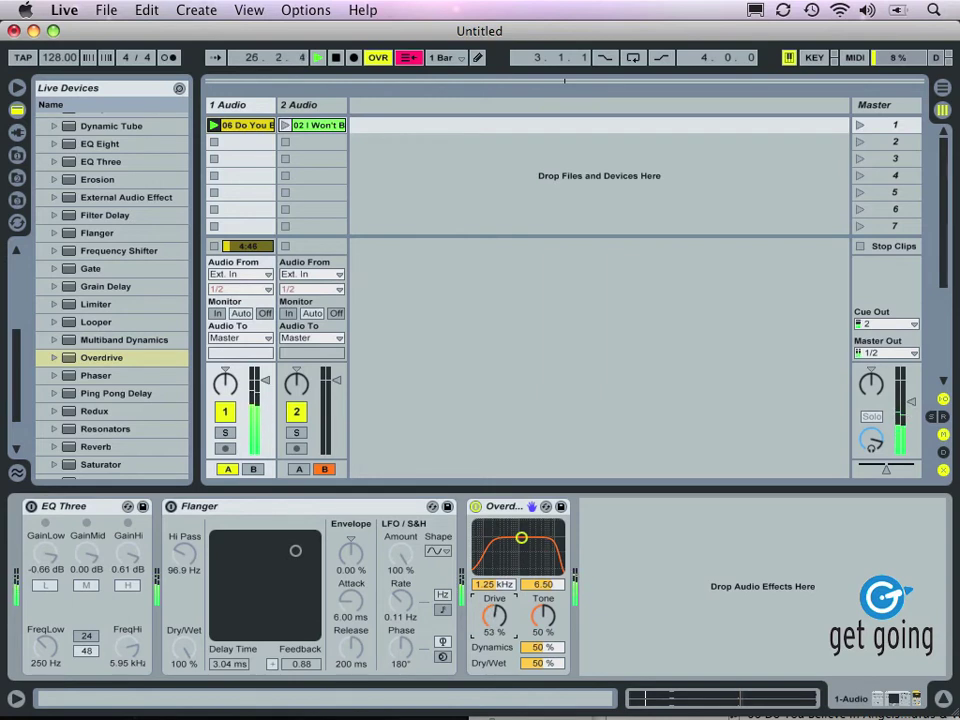
click(541, 617)
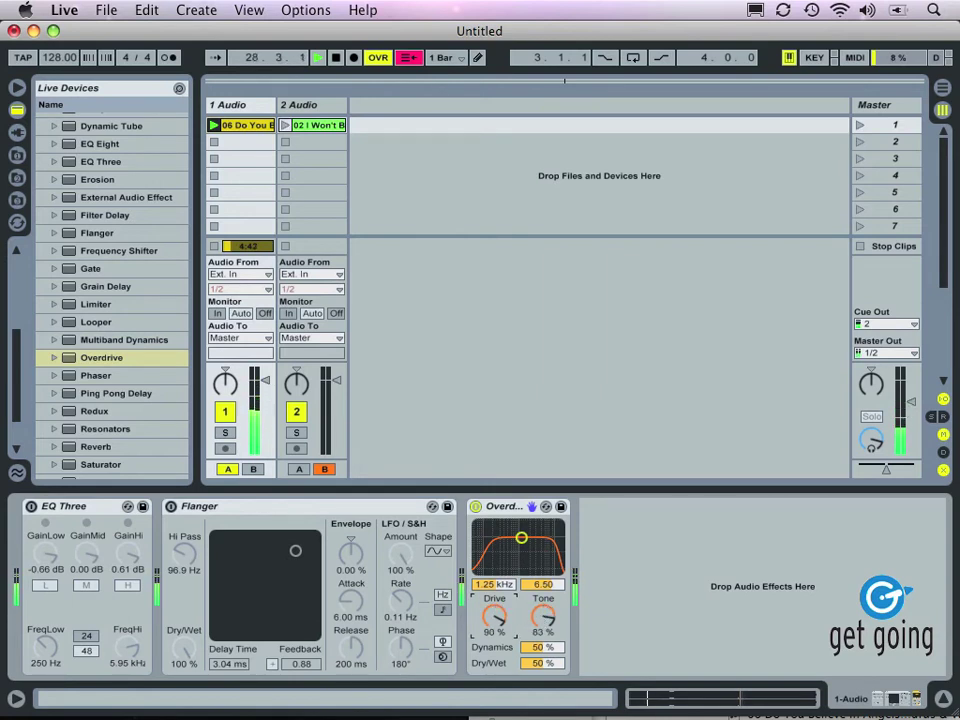
drag(494, 617, 494, 660)
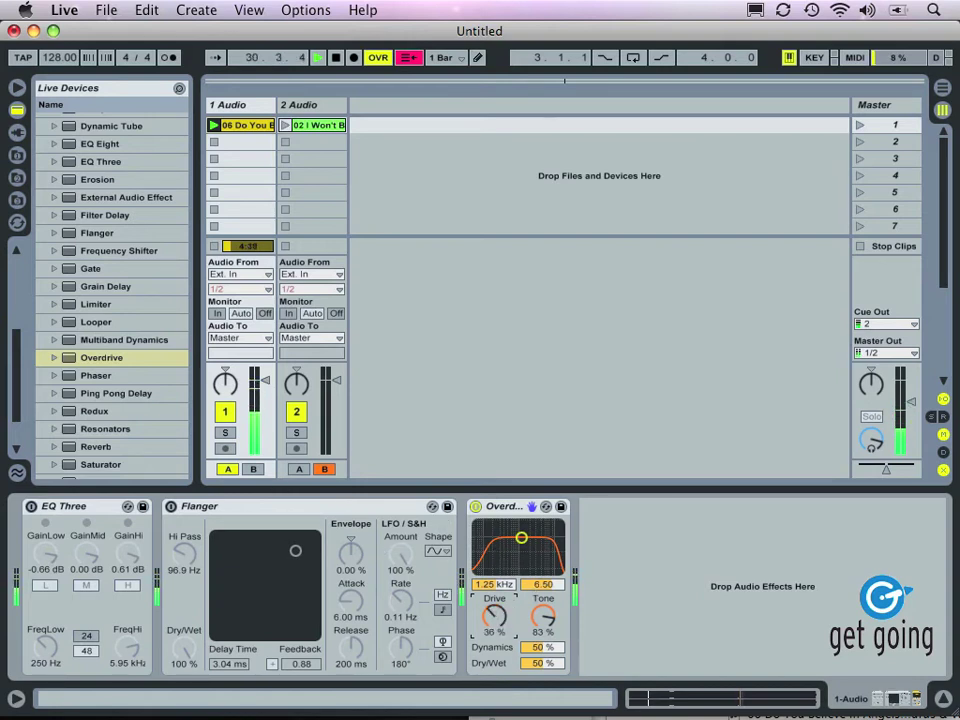
Step: Move EQ Three to the end of the 1 Audio device chain, behind the Overdrive
click(62, 506)
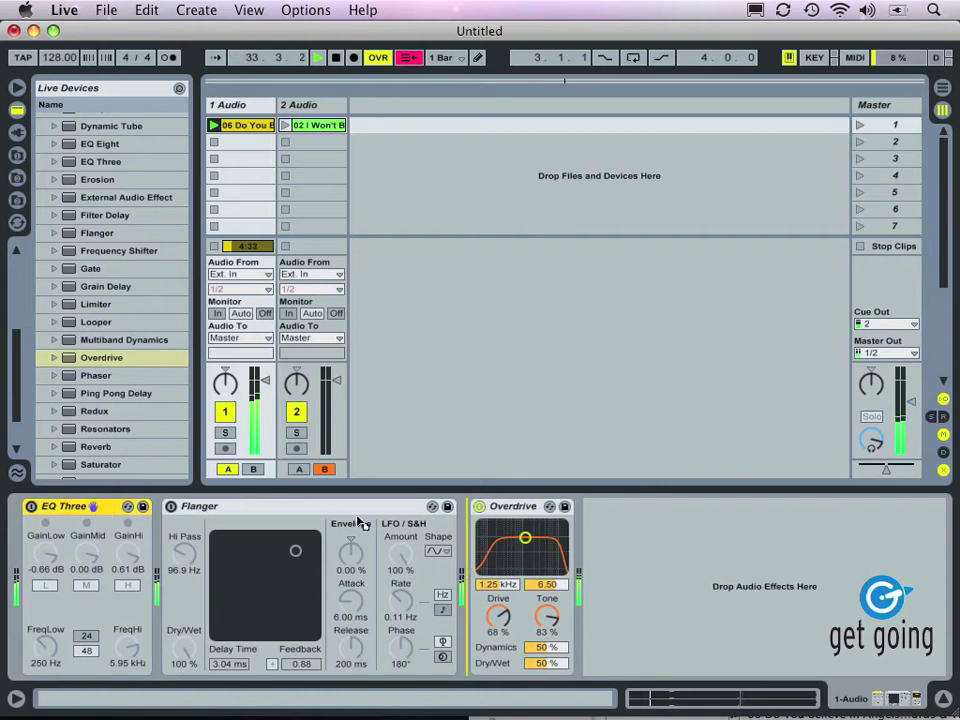
drag(522, 512, 606, 510)
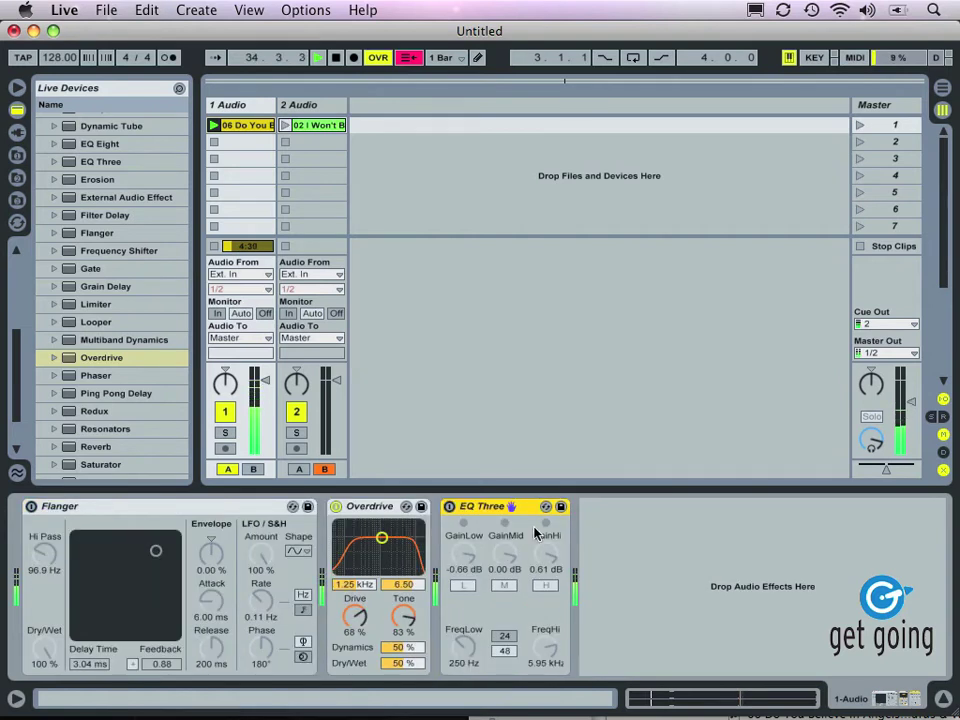
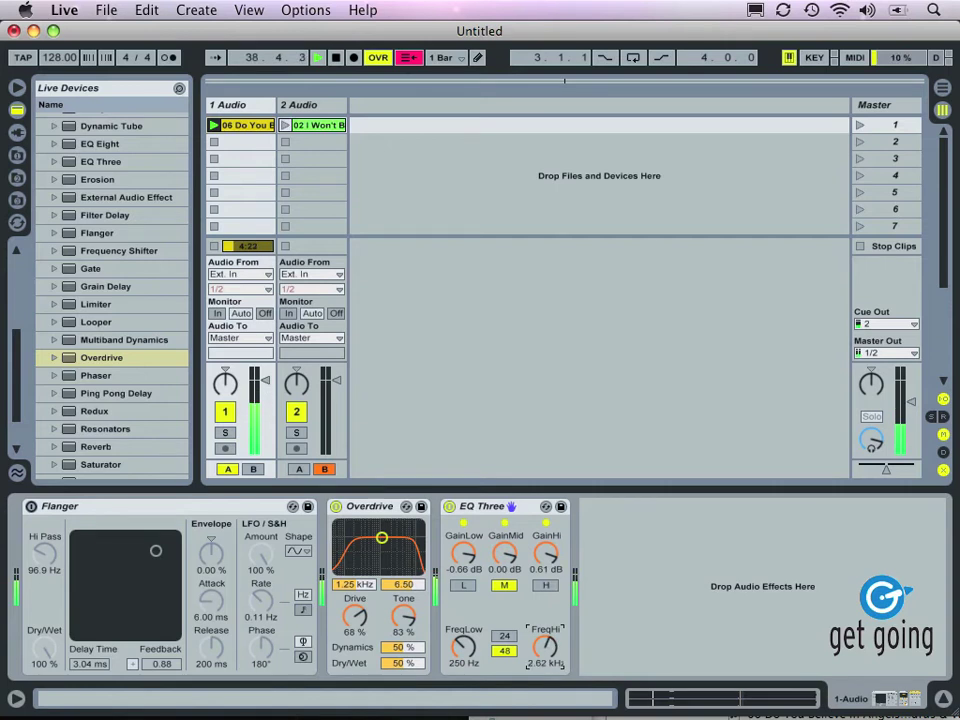
Step: Set EQ Three's FreqHi to 1.38 kHz and deactivate both EQ Three and the Overdrive
drag(545, 645, 542, 628)
click(449, 507)
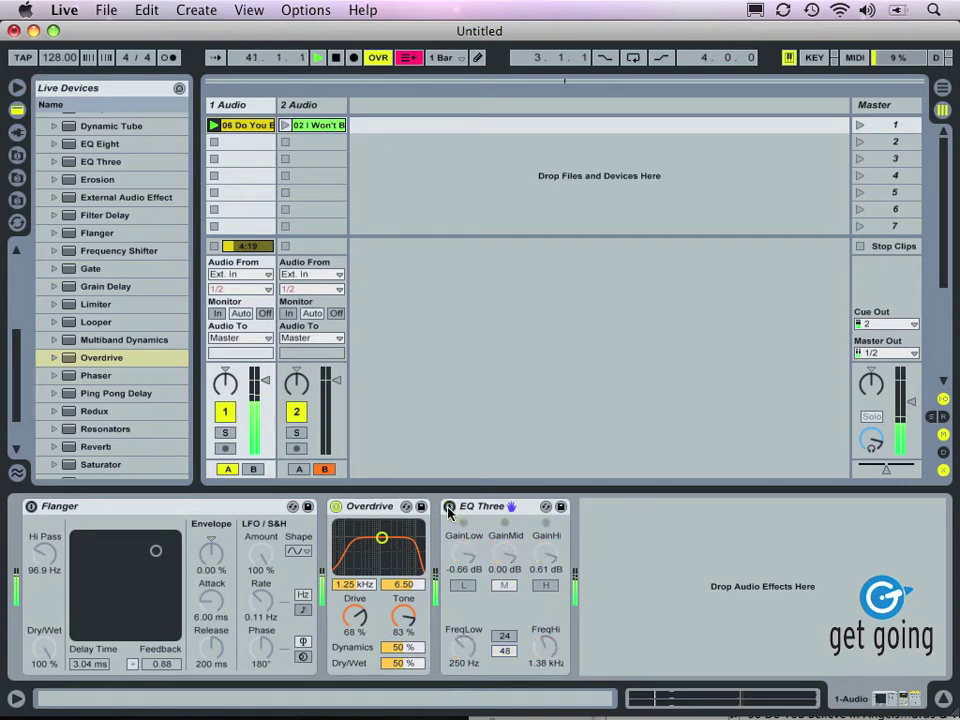
key(0)
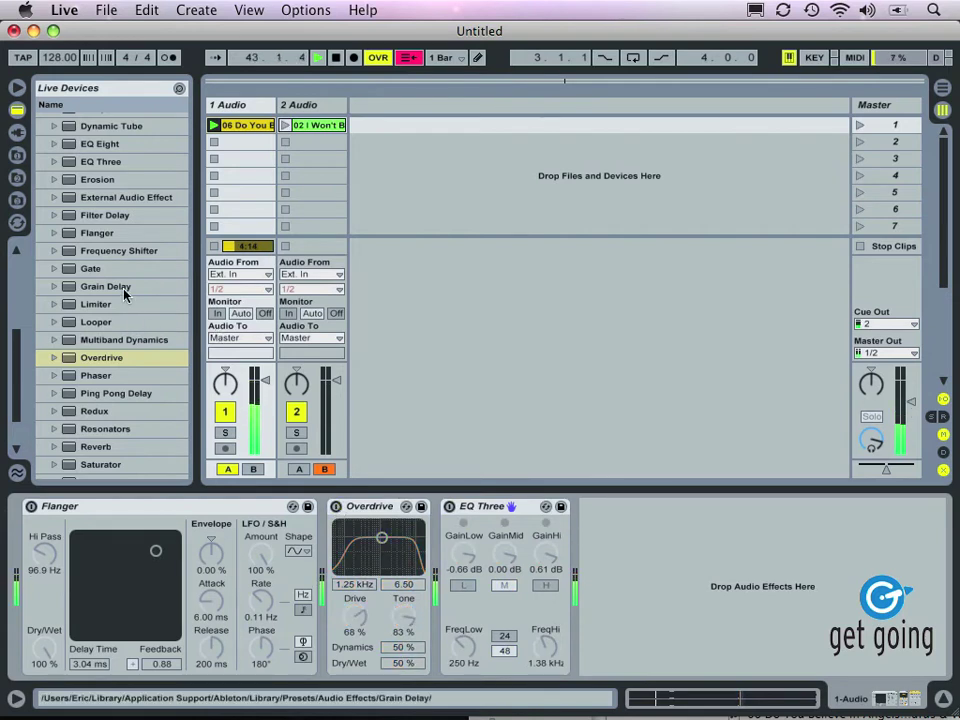
Step: Add the Auto Filter effect after EQ Three on the 1 Audio track
scroll(120, 298, down, 2)
scroll(120, 298, up, 8)
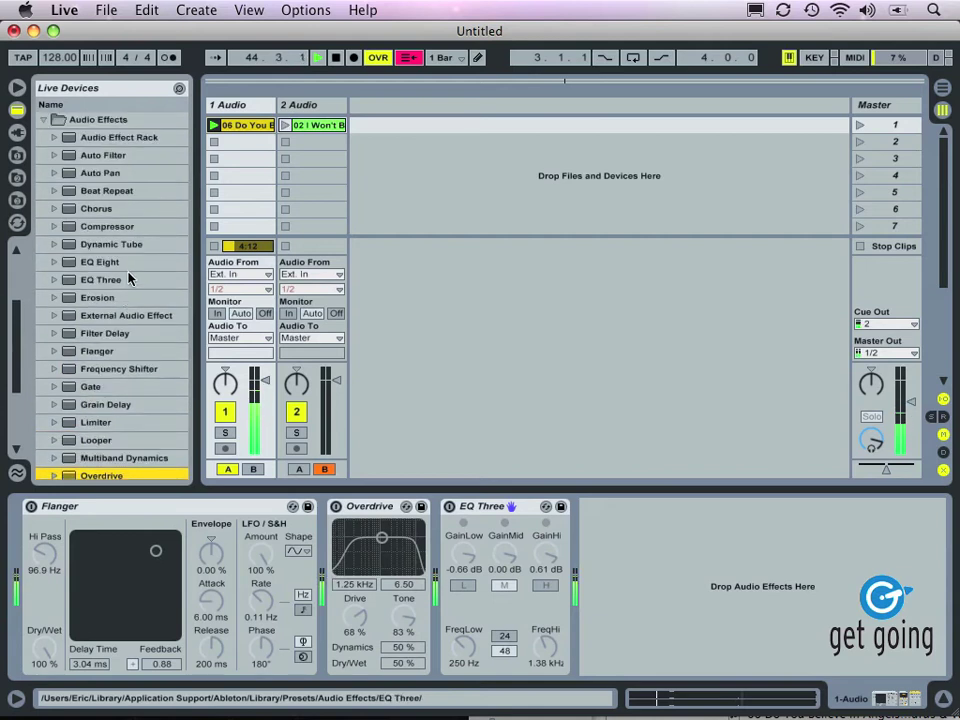
click(70, 158)
drag(70, 158, 640, 565)
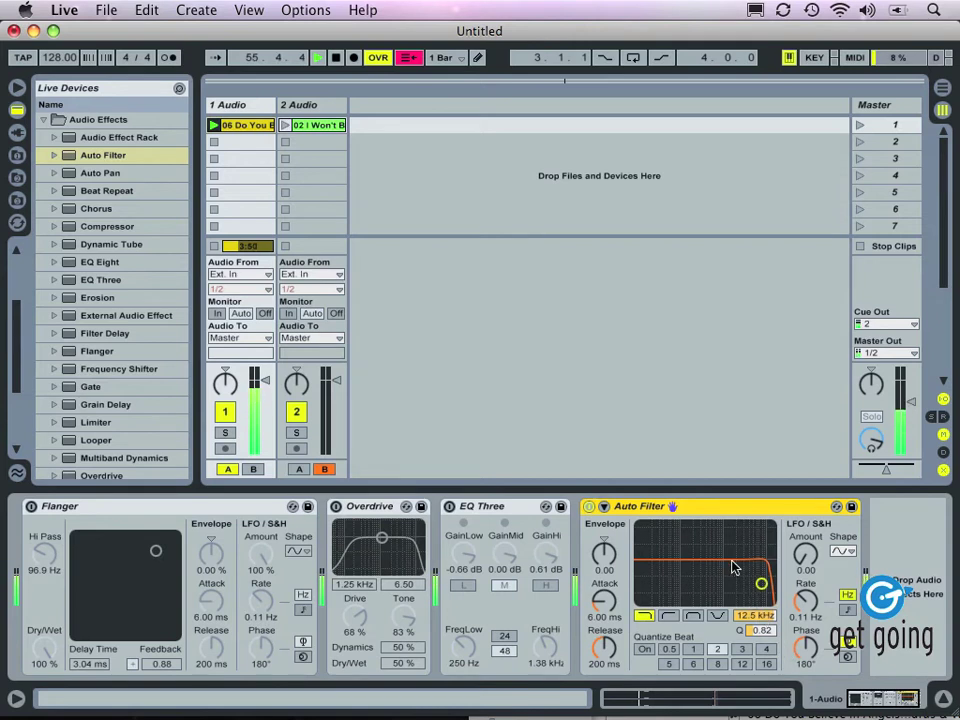
Step: Set the Auto Filter's cutoff to 911 Hz with Q 0.73, and its envelope to 86.7 with 9.35 ms attack and 137 ms release
drag(762, 583, 709, 587)
drag(600, 556, 600, 530)
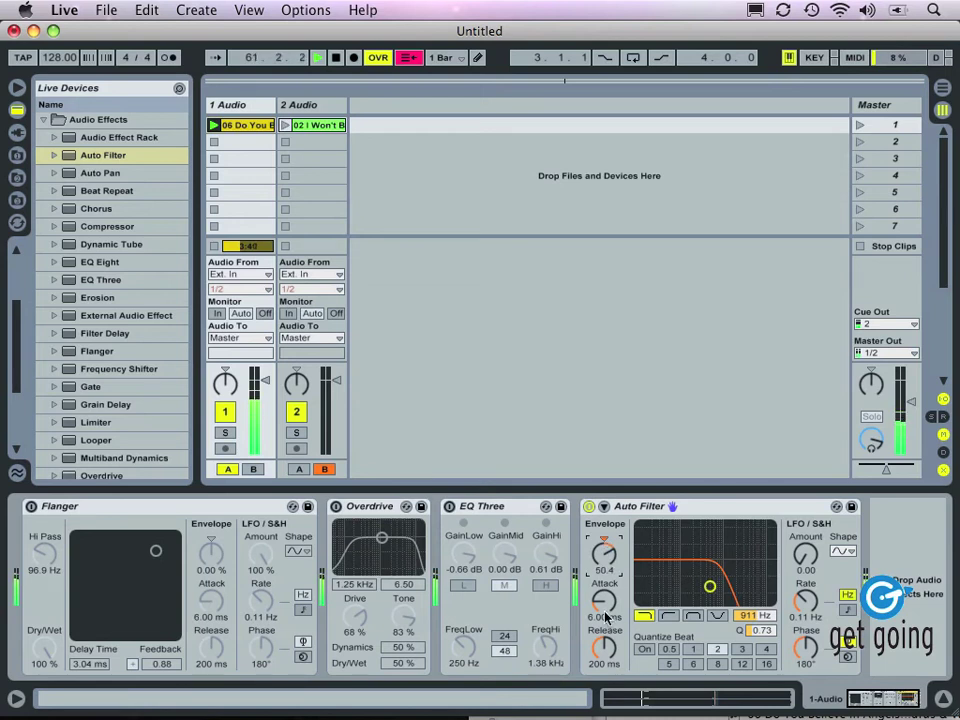
drag(607, 648, 607, 652)
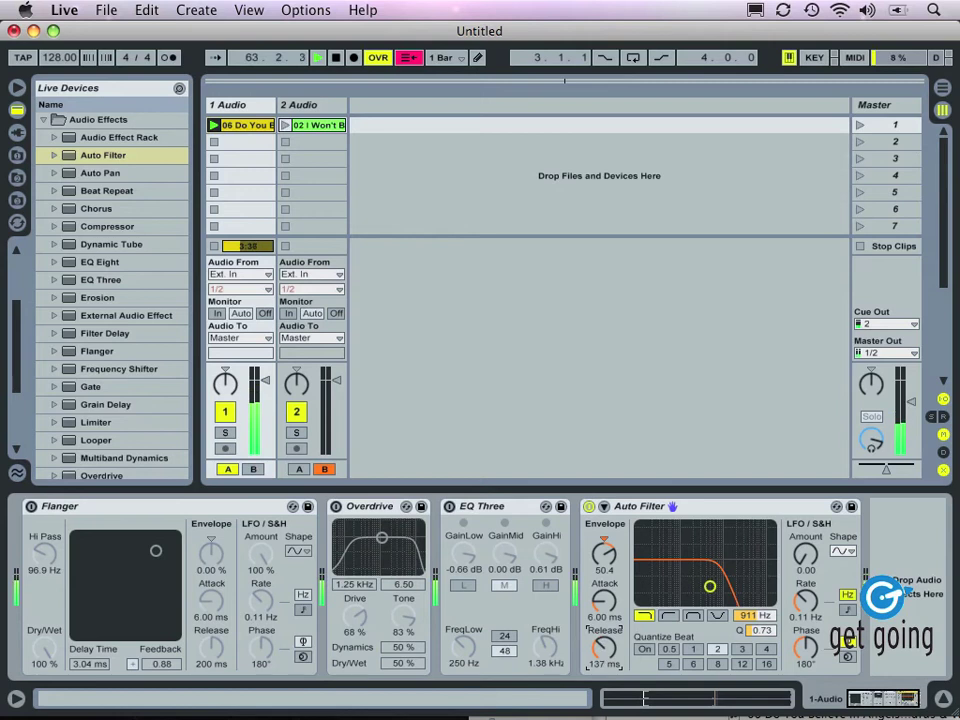
drag(607, 604, 607, 600)
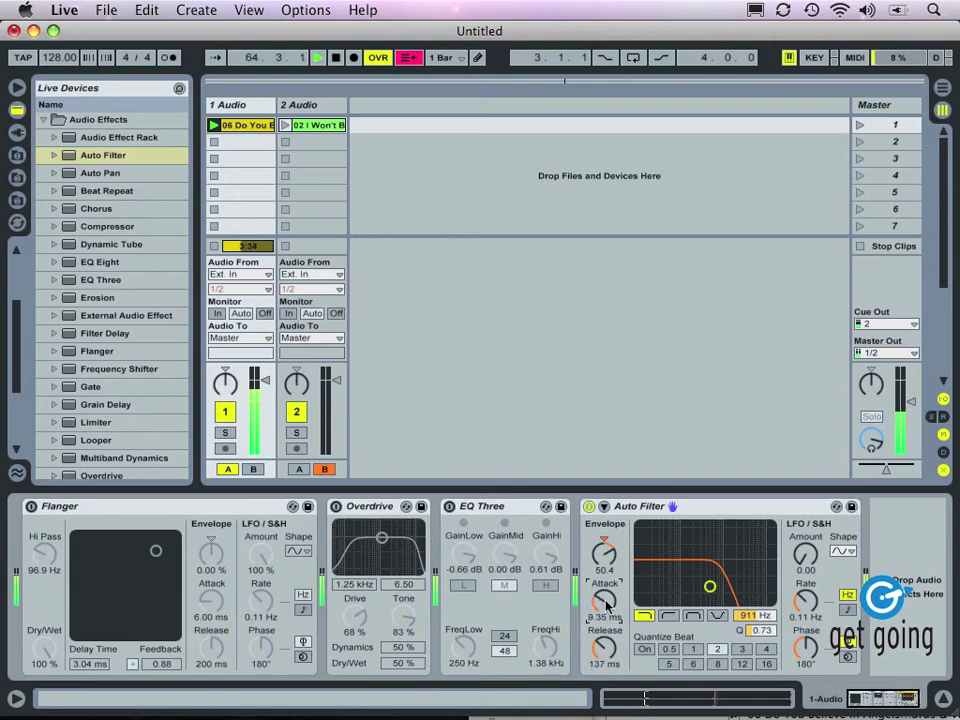
drag(603, 553, 603, 540)
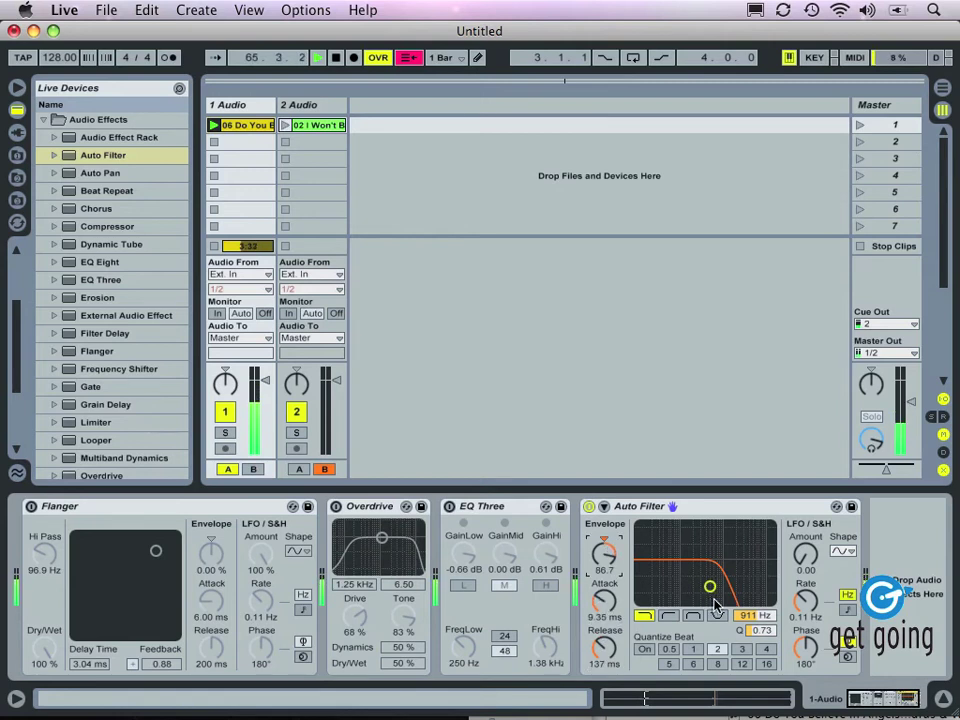
Step: Sweep the Auto Filter's cutoff down to 265 Hz and back to 754 Hz with Q 1.71, and reset its envelope amount to 0
drag(709, 590, 685, 548)
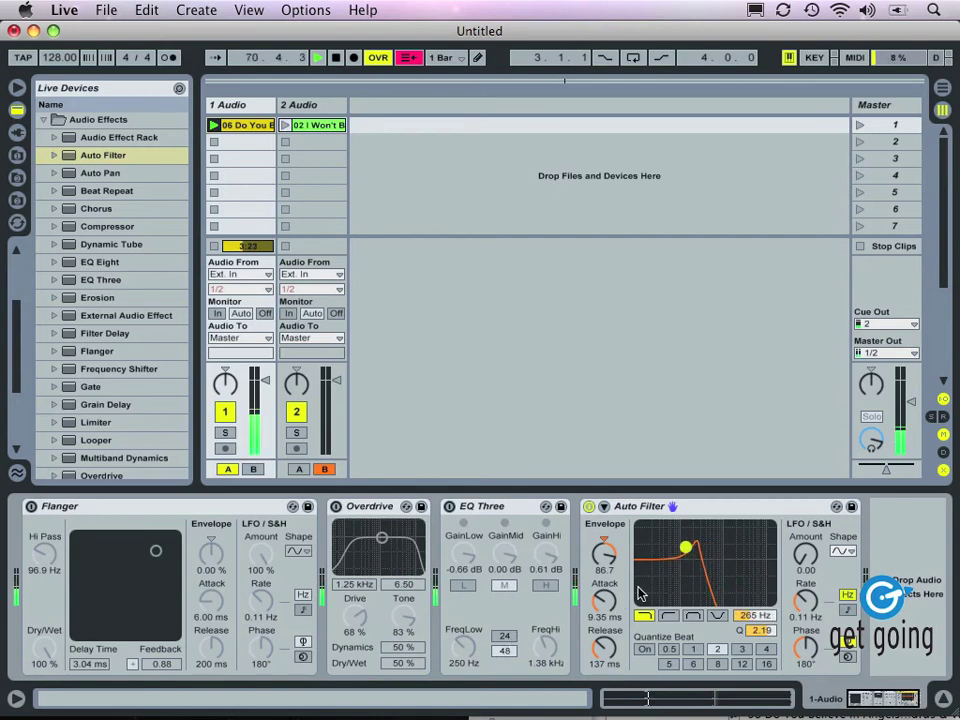
drag(684, 549, 706, 560)
drag(604, 552, 604, 605)
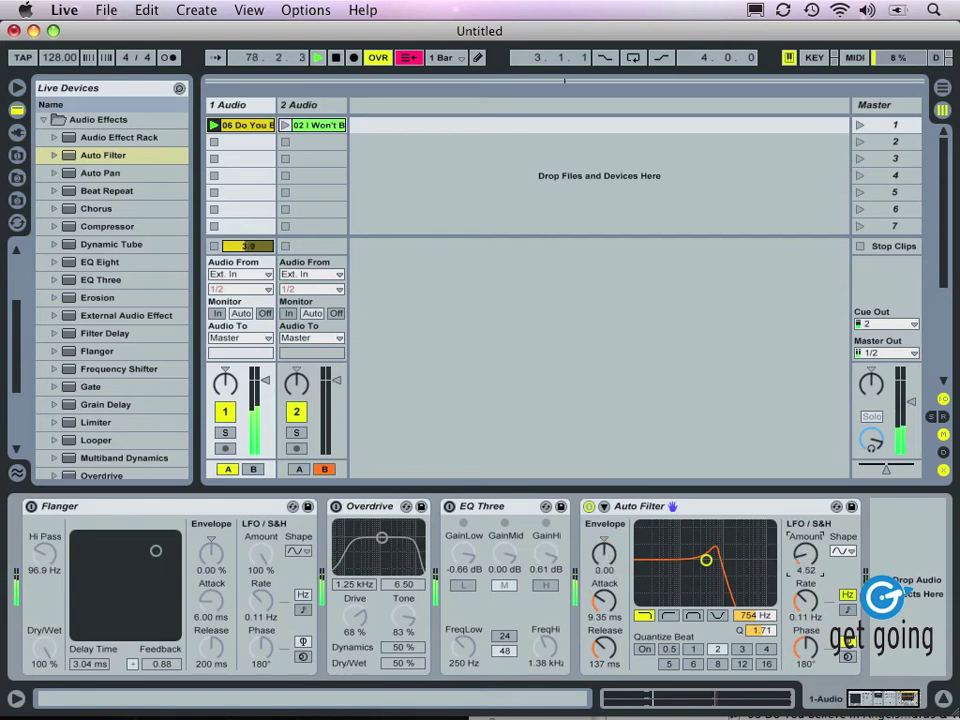
Step: Set the Auto Filter's LFO amount to 11.9 and its LFO rate to 2.54 Hz
drag(805, 555, 805, 547)
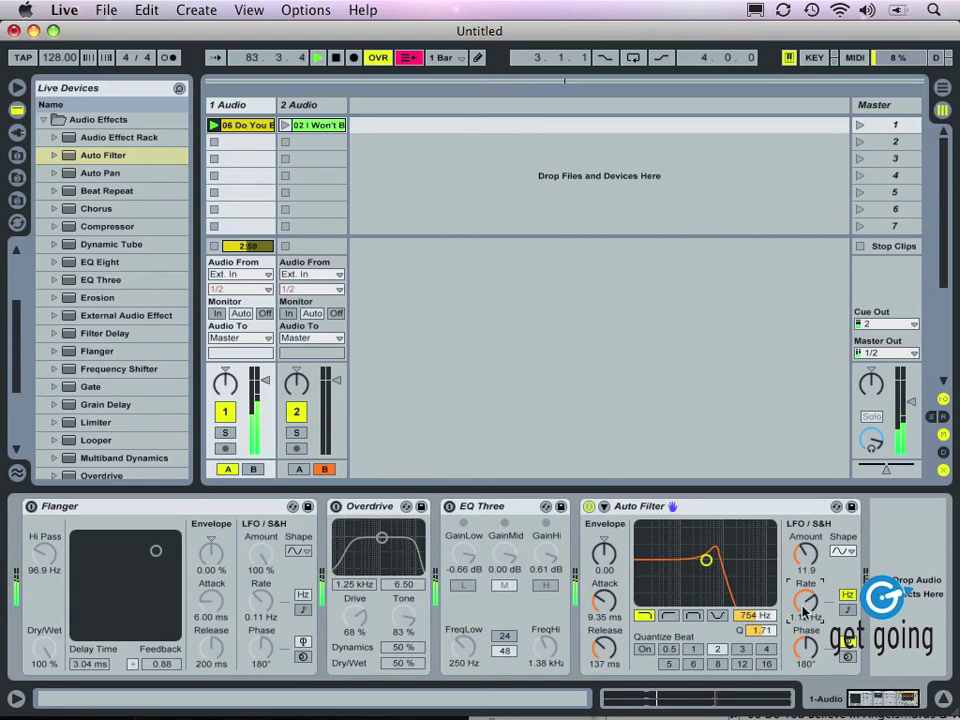
drag(805, 601, 800, 605)
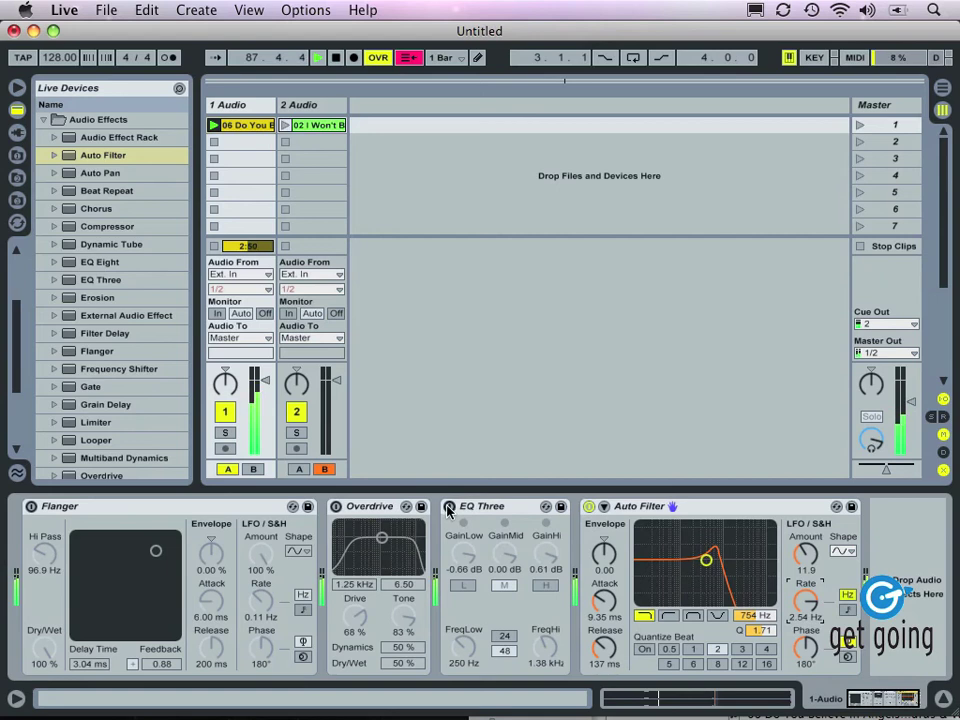
Step: Reactivate EQ Three on 1 Audio and raise its FreqHi to 15.1 kHz
click(449, 508)
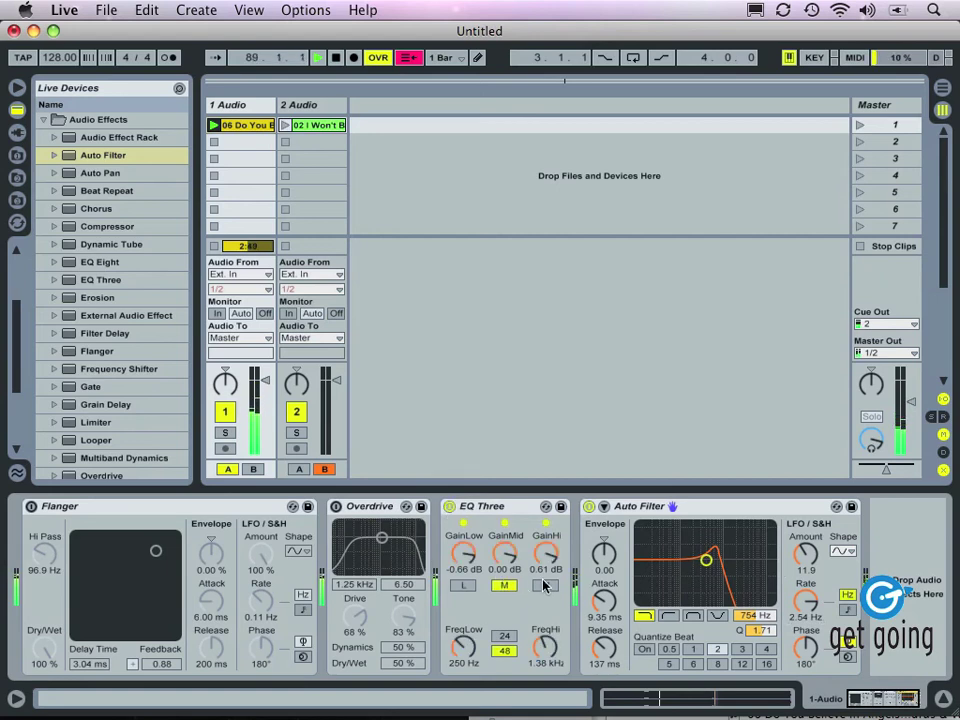
mouse_move(540, 650)
mouse_down()
mouse_move(540, 558)
mouse_move(540, 640)
mouse_up()
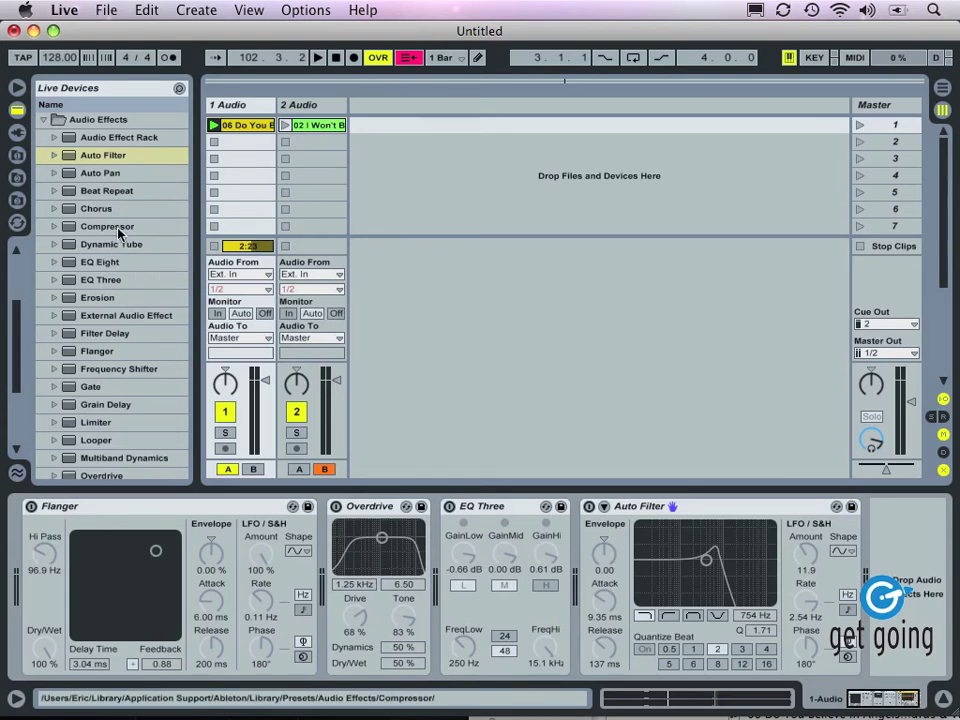
Step: Look through the complete list of available audio effects in Live Devices
scroll(118, 233, down, 8)
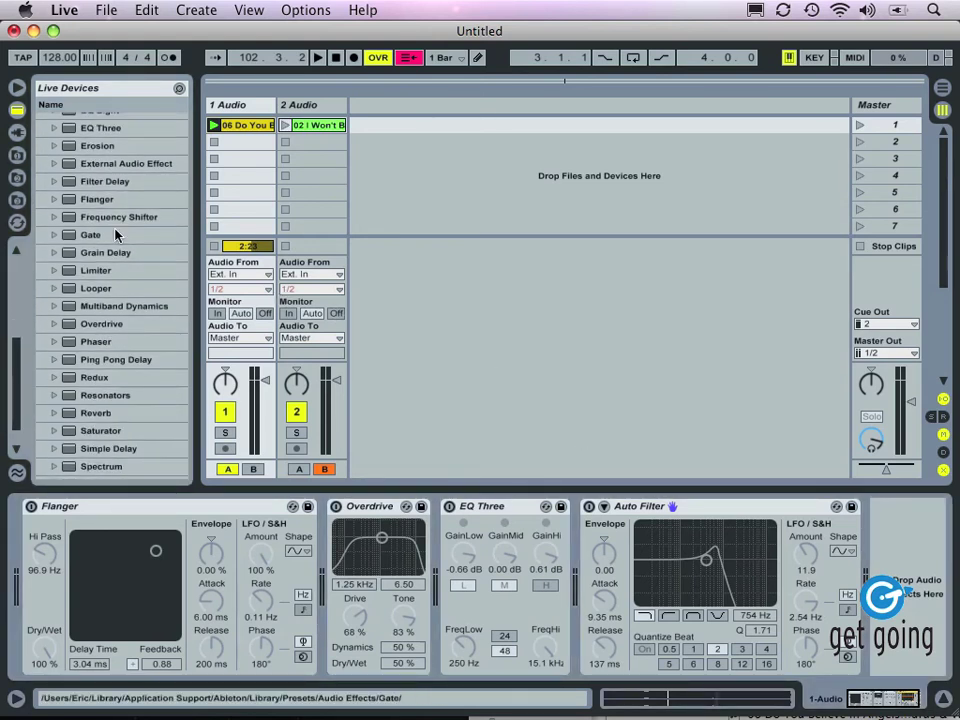
scroll(112, 237, down, 3)
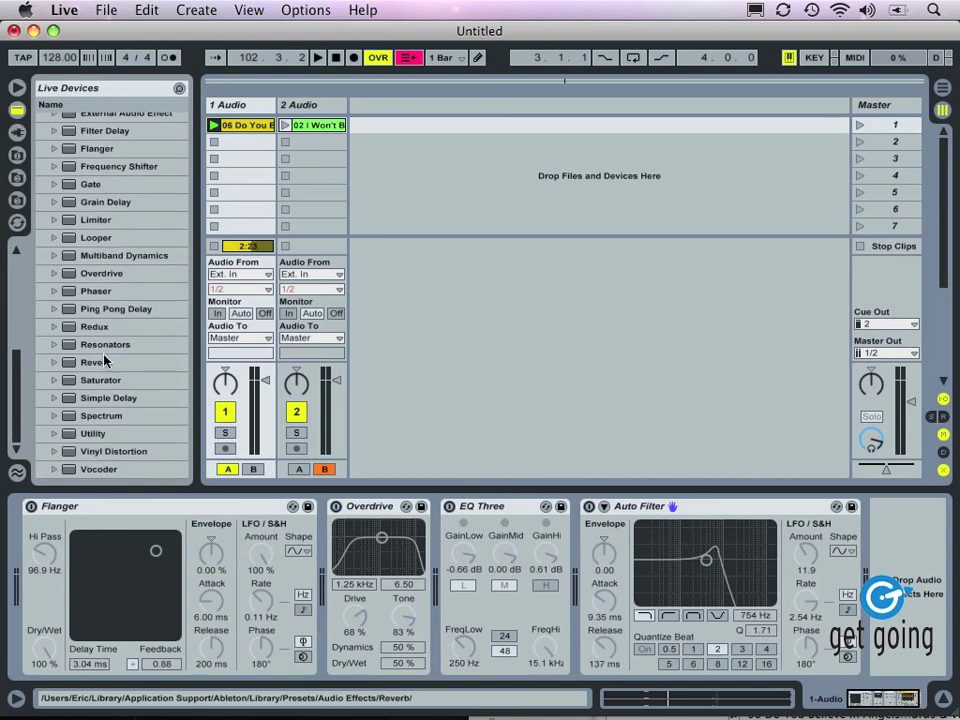
scroll(104, 358, up, 8)
scroll(107, 358, up, 6)
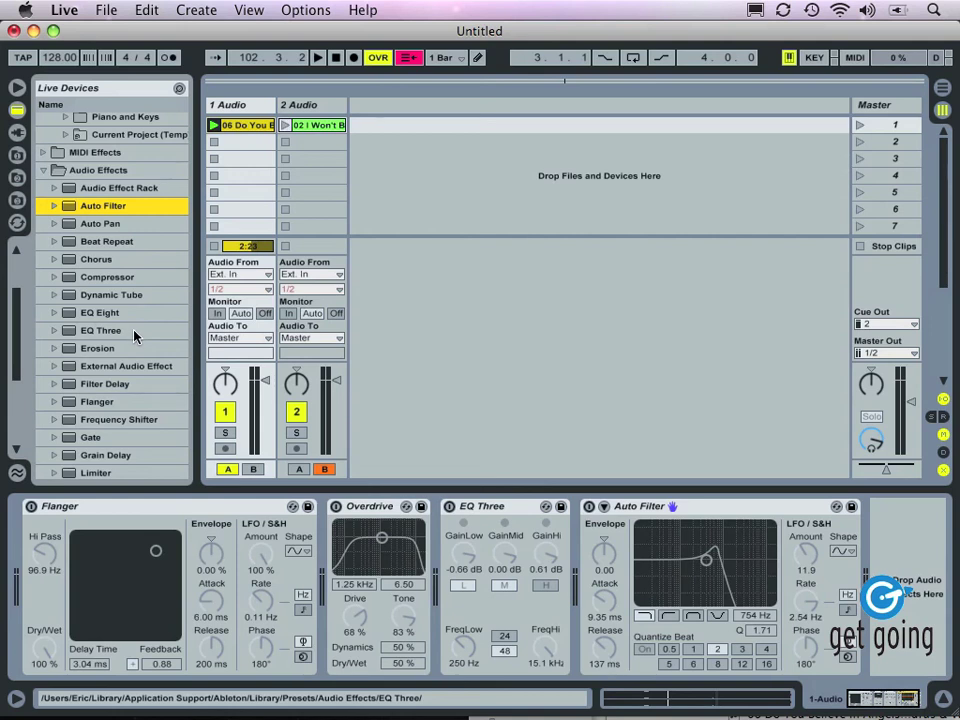
scroll(135, 335, down, 6)
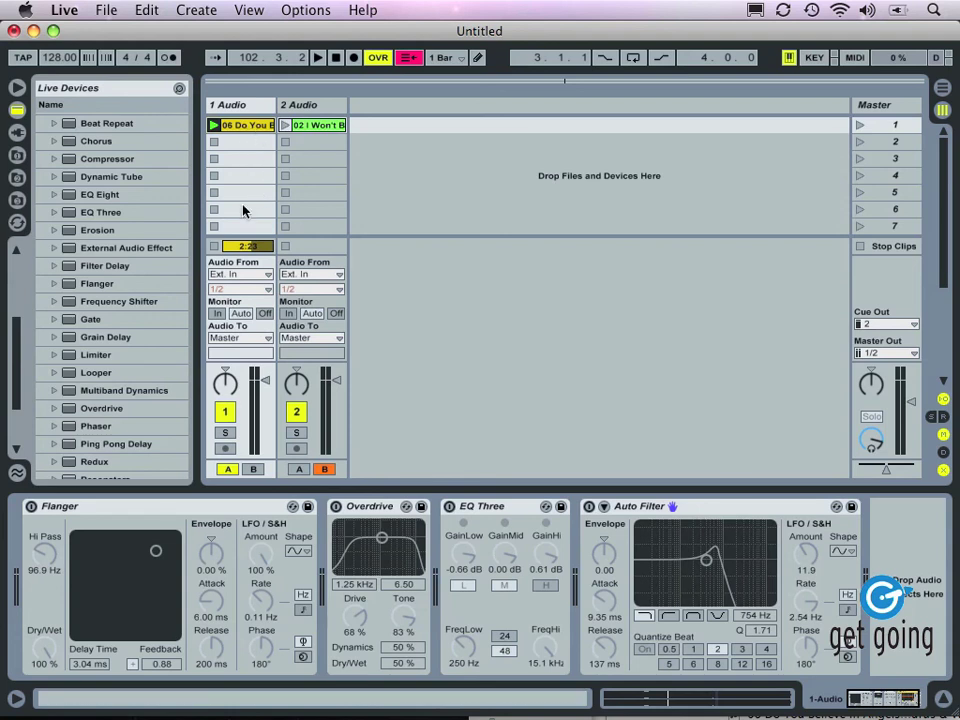
Step: Stop the 1 Audio clip, briefly play the clip on 2 Audio, and display 1 Audio's effect chain for comparison
click(300, 108)
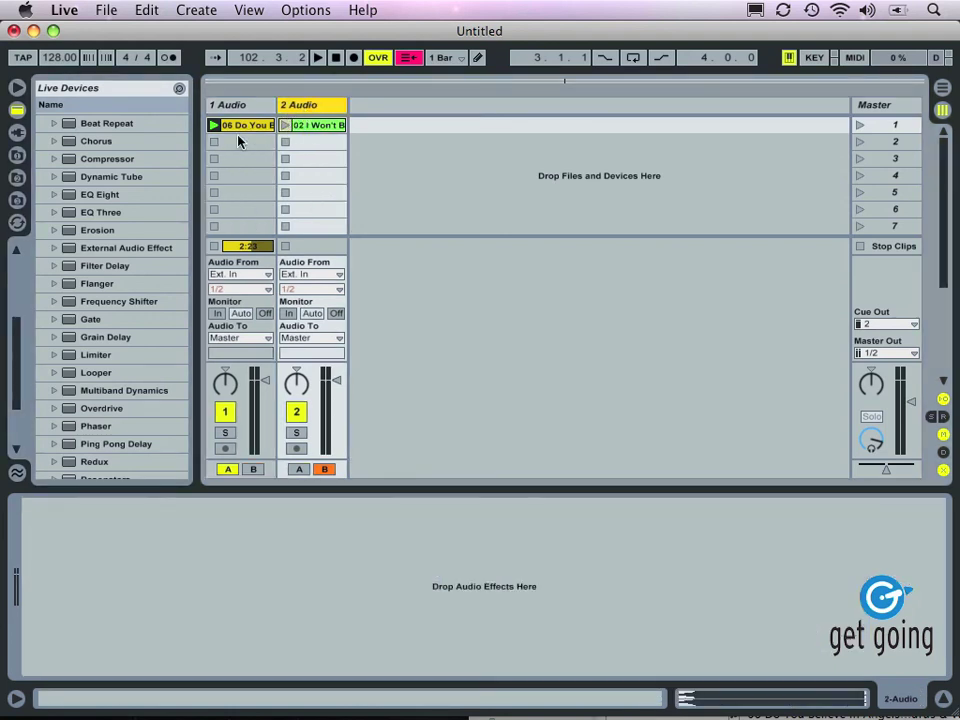
click(213, 143)
click(285, 127)
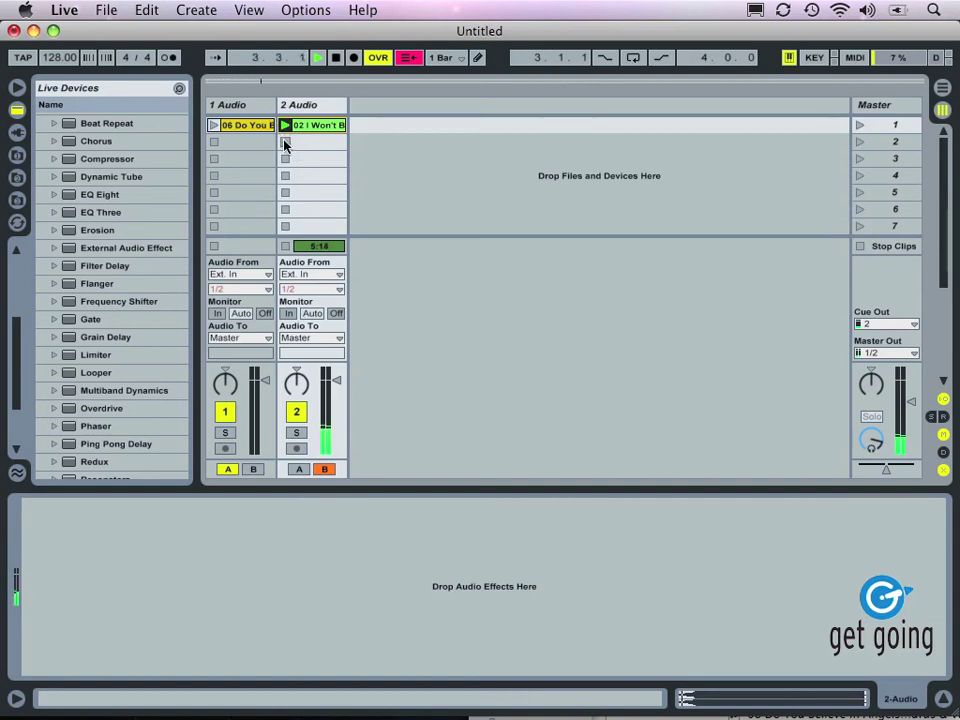
click(285, 142)
click(254, 108)
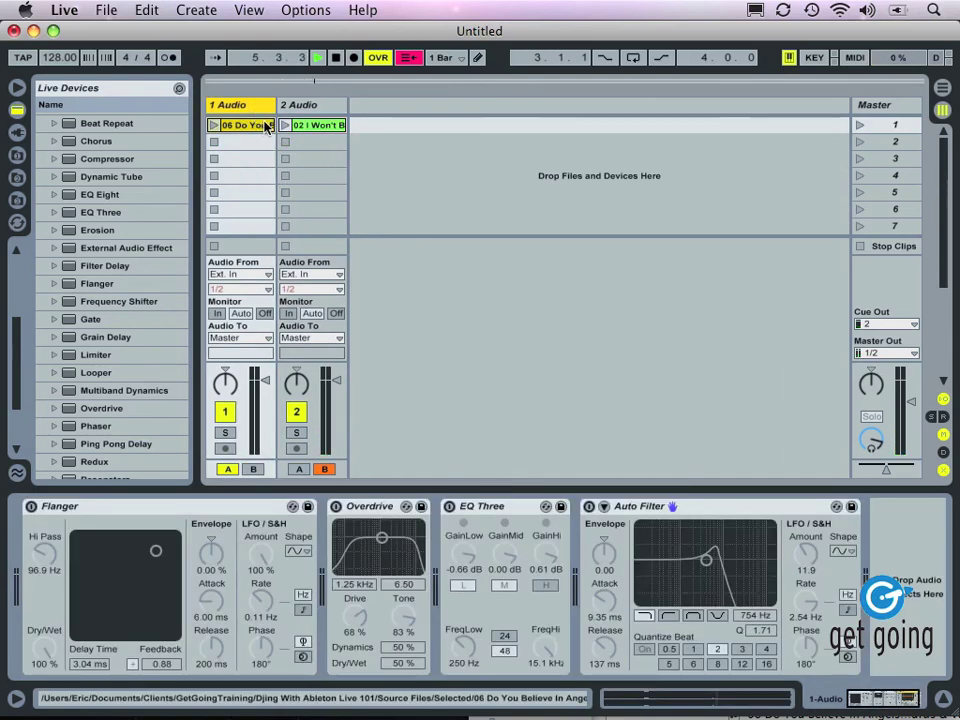
Step: Add the EQ Three effect to the empty device chain of the 2 Audio track
click(300, 106)
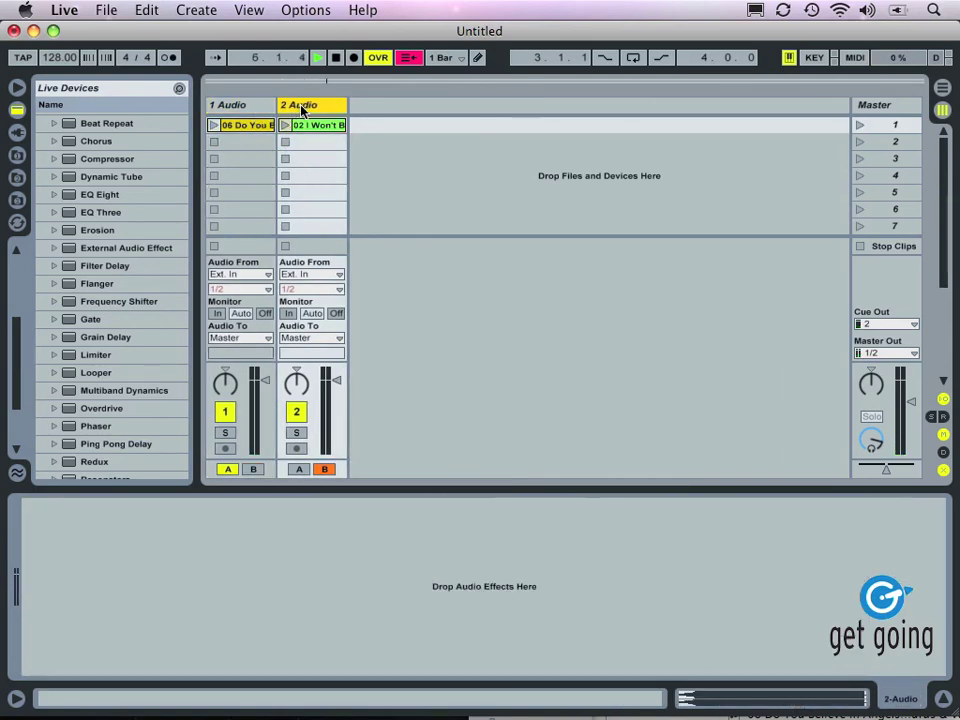
click(66, 213)
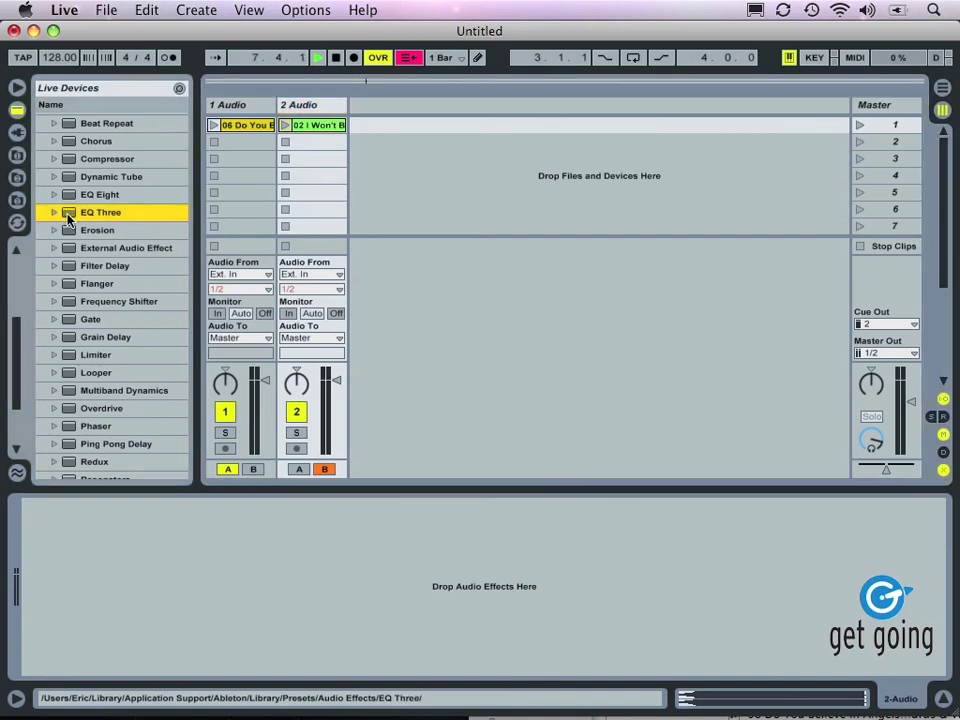
drag(307, 113, 303, 105)
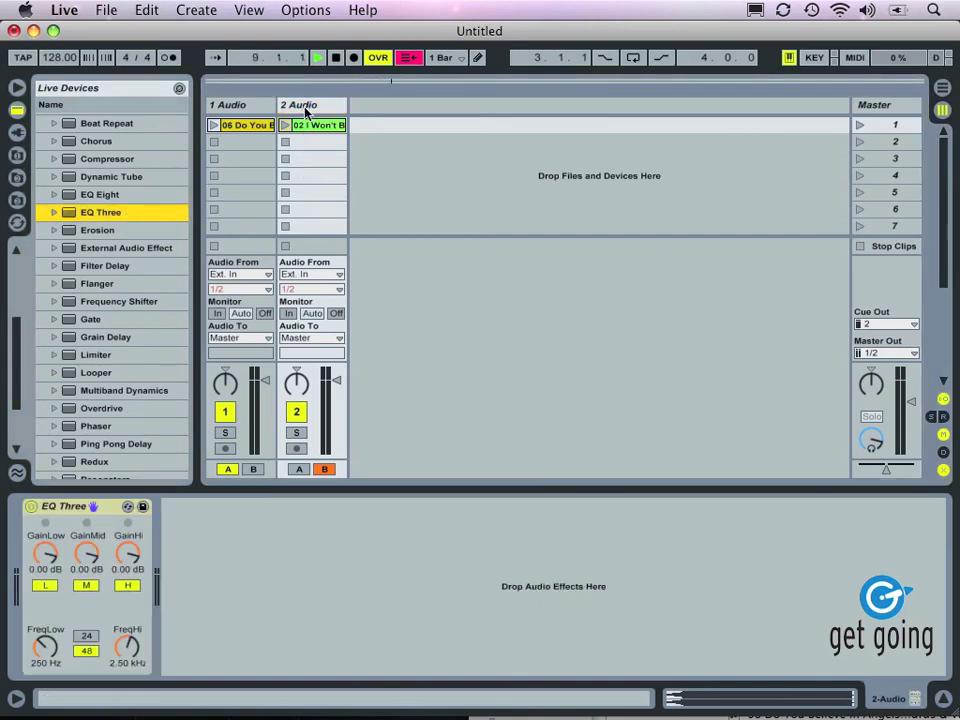
Step: Launch the clip on 2 Audio and switch off the low band of its EQ Three
click(287, 125)
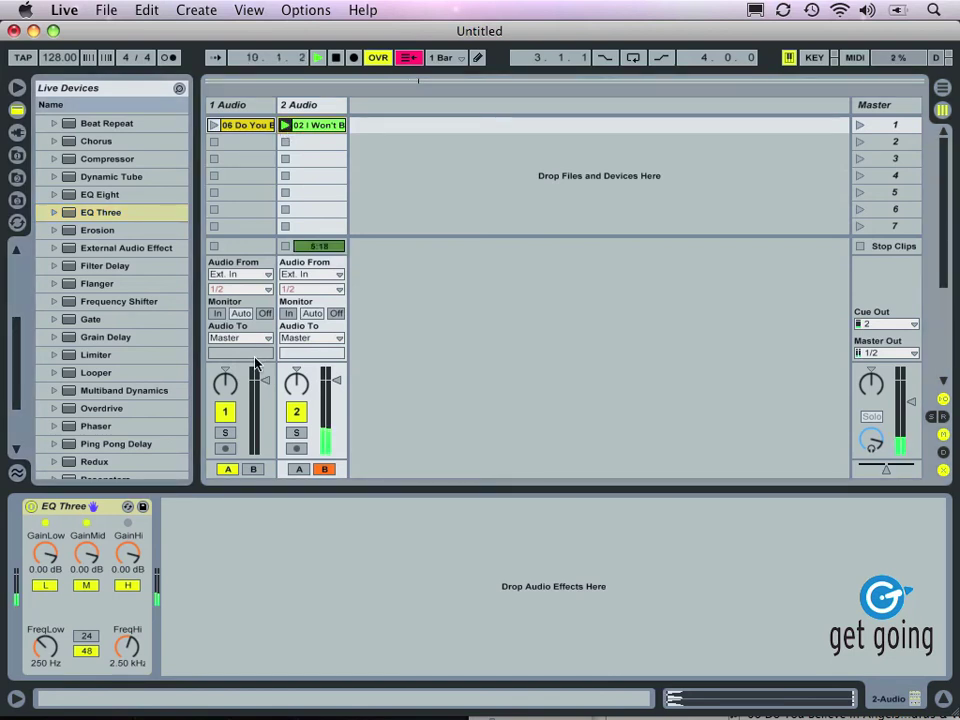
click(45, 585)
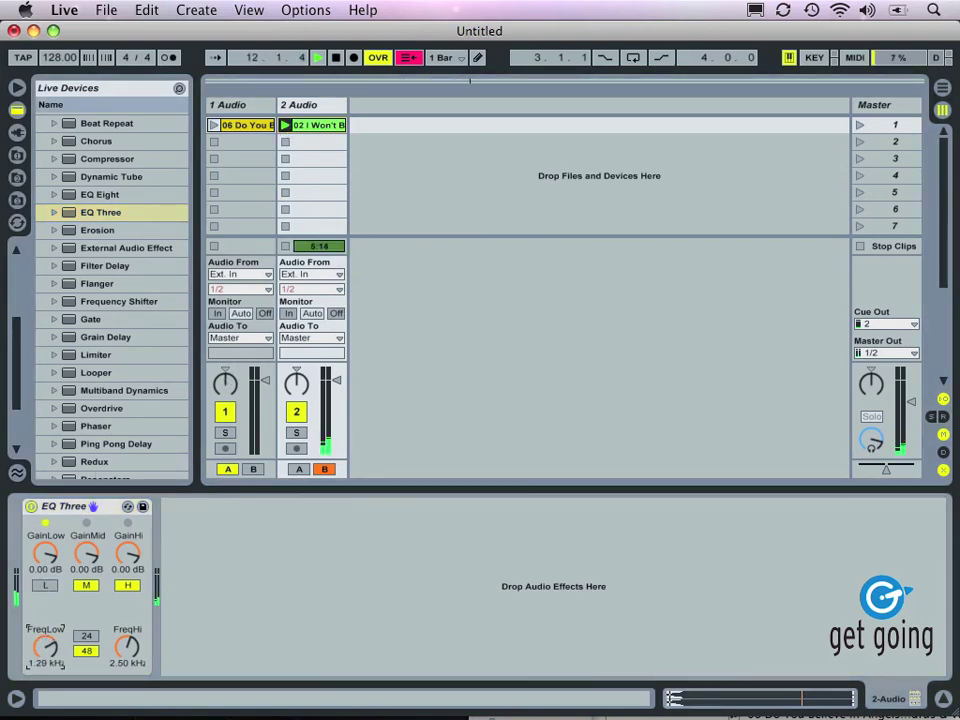